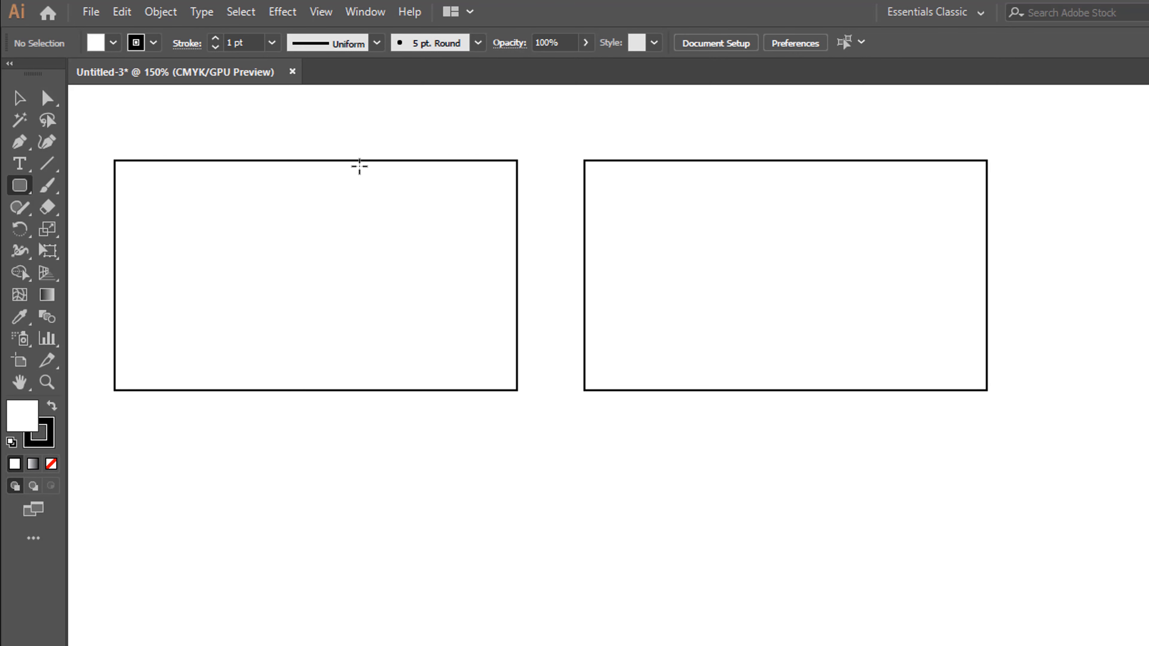
Draw a rounded rectangle the full height of the left card over its right edge, increase its corner radius, and shift it slightly left
left_click_drag(361, 160, 699, 391)
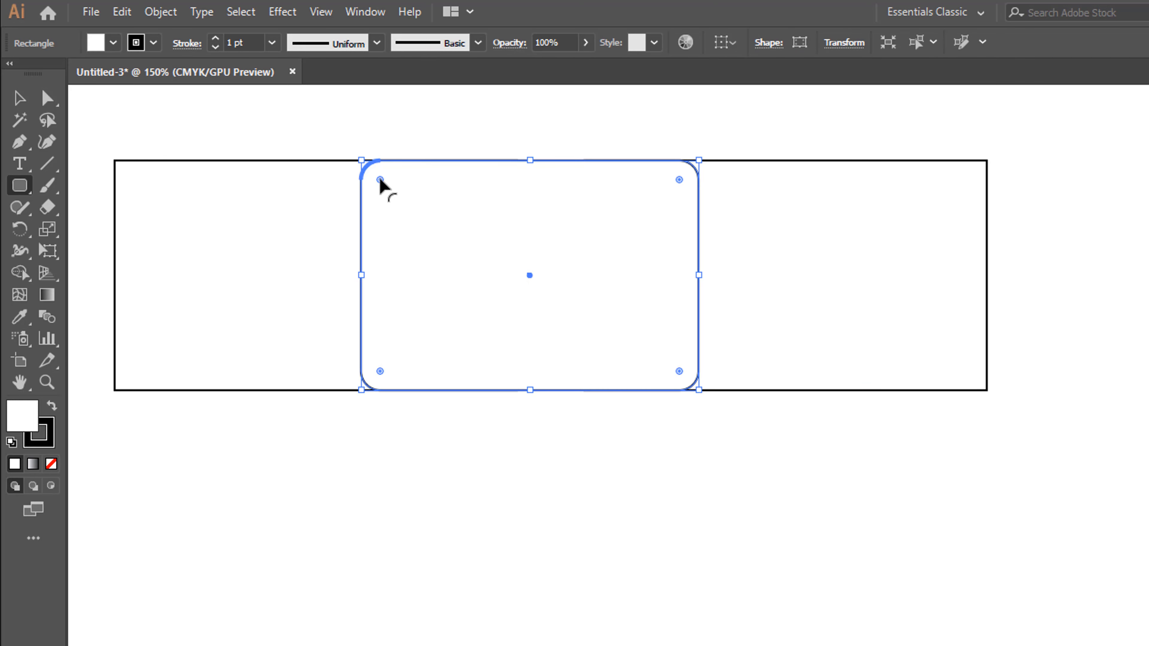
left_click_drag(382, 181, 423, 221)
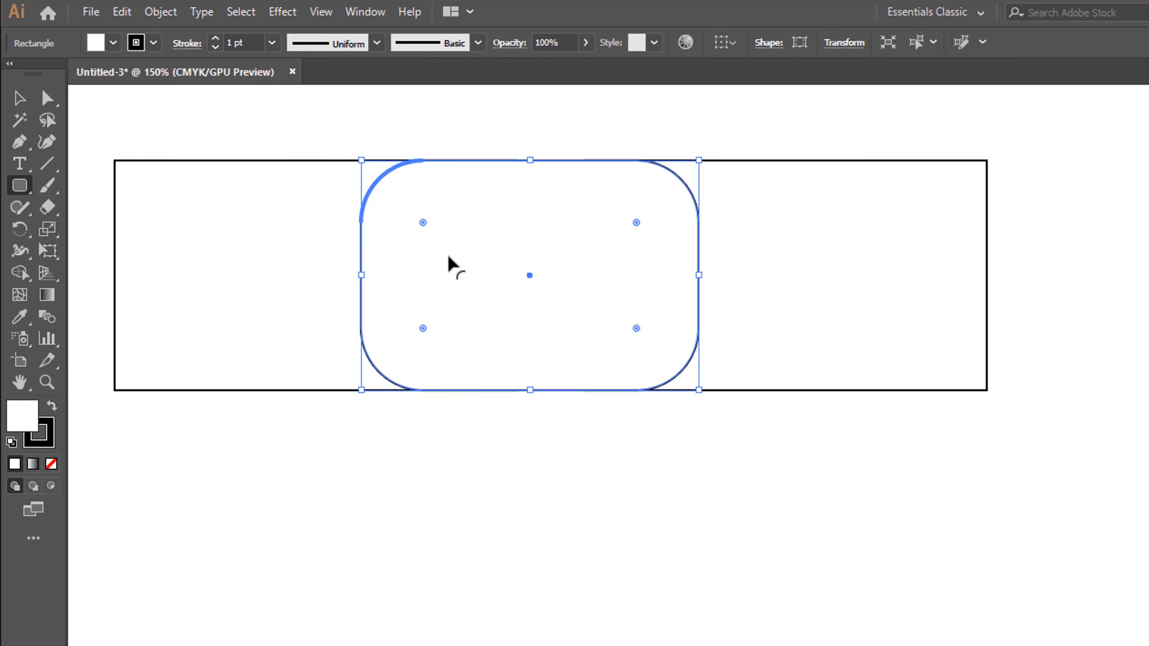
left_click(8, 96)
left_click(568, 501)
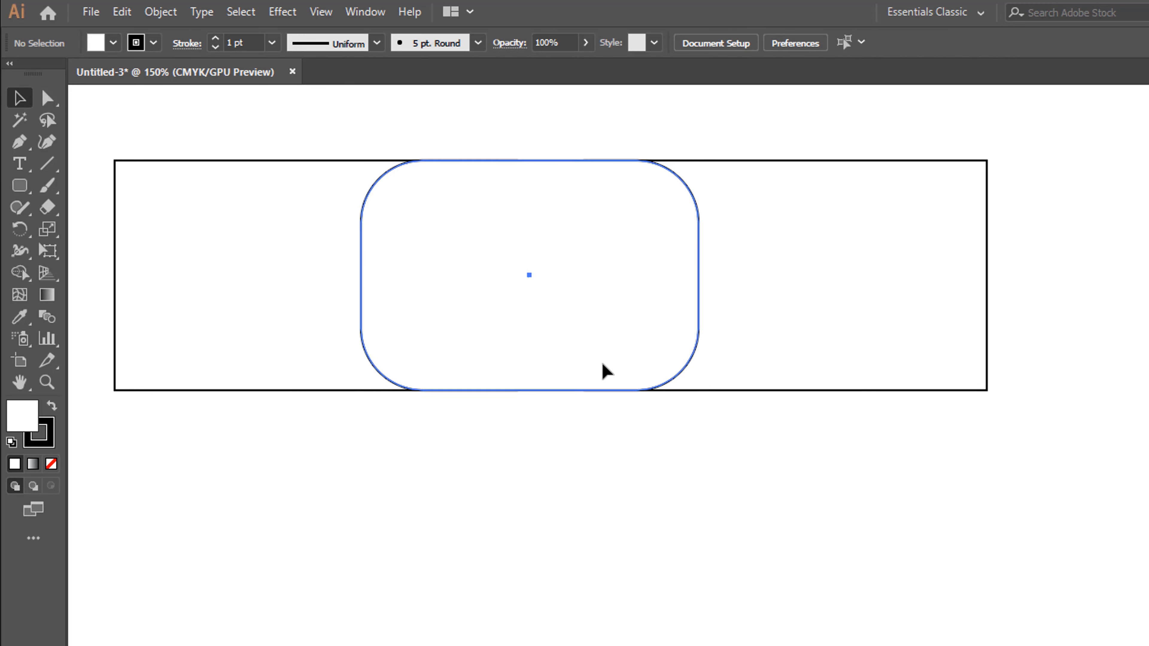
left_click_drag(600, 374, 567, 361)
left_click(544, 437)
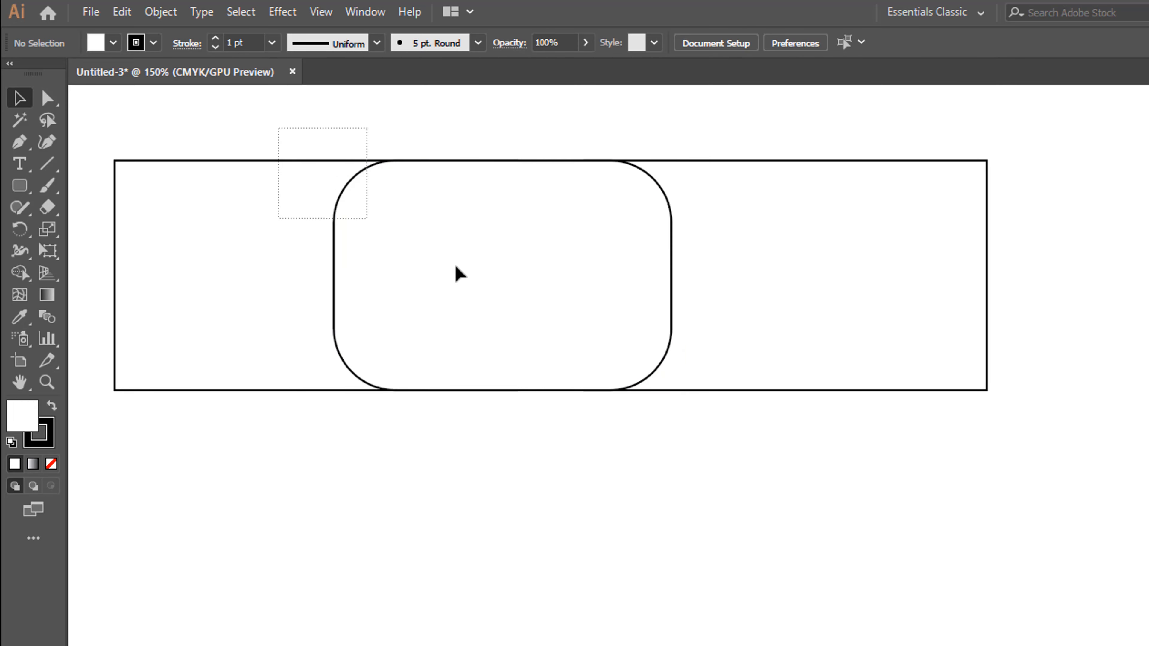
Trim off the part of the rounded rectangle that extends beyond the left card's right edge with the Shape Builder
left_click_drag(94, 140, 527, 435)
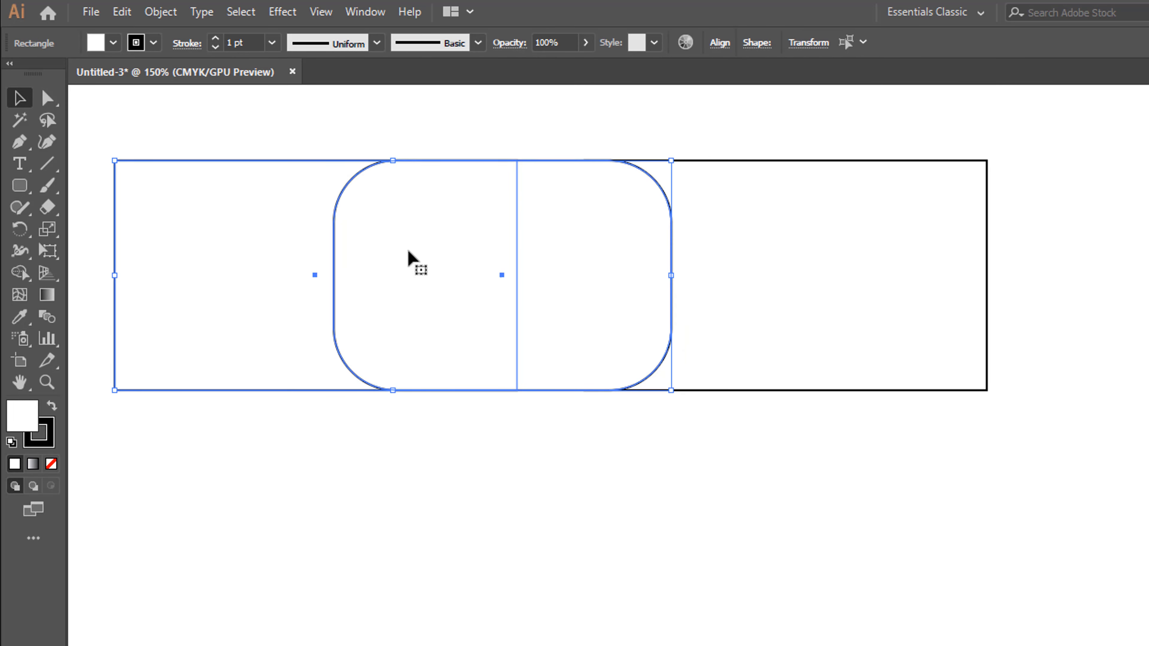
left_click(20, 273)
left_click(219, 277)
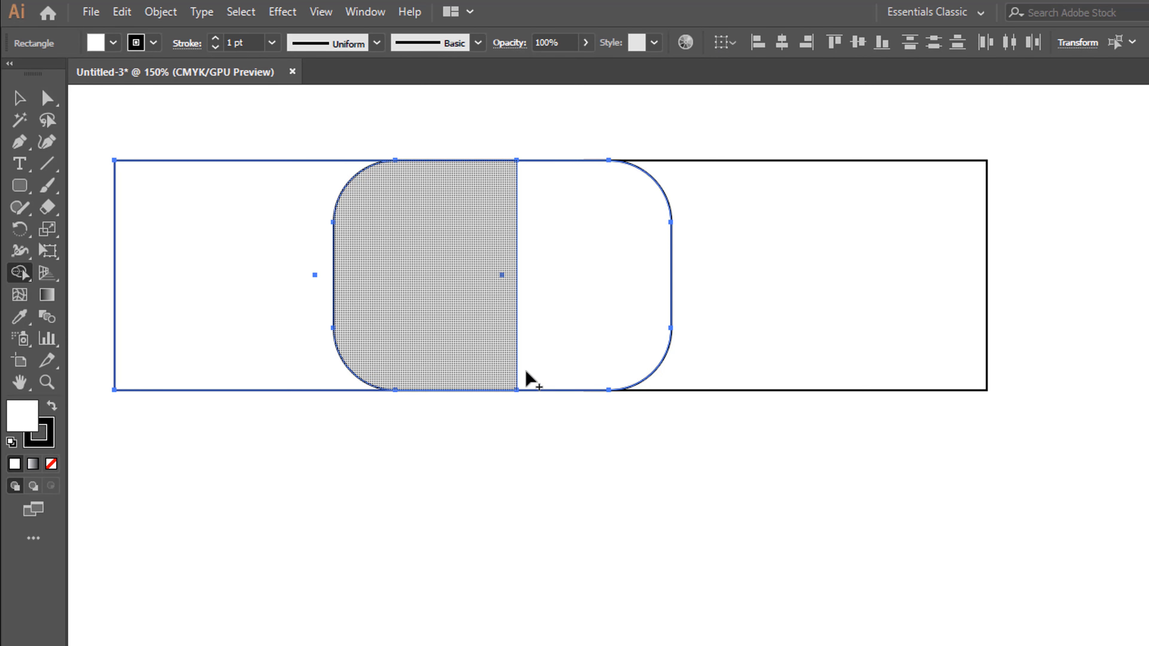
key("alt")
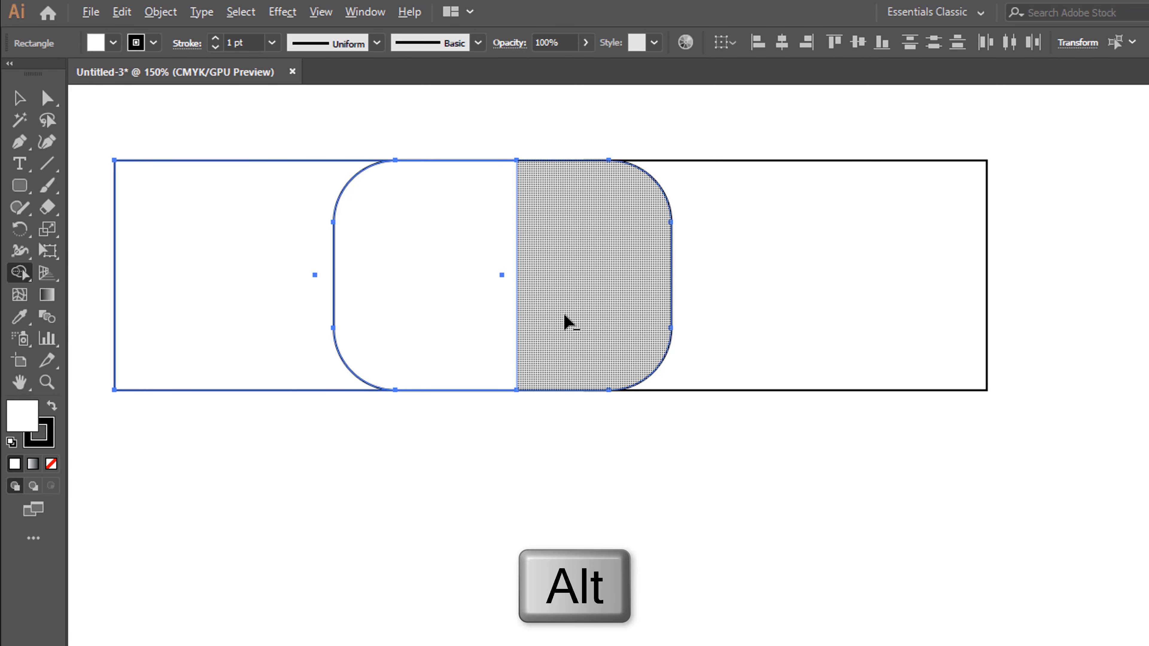
left_click(568, 322, "alt")
left_click(19, 97)
left_click(400, 129)
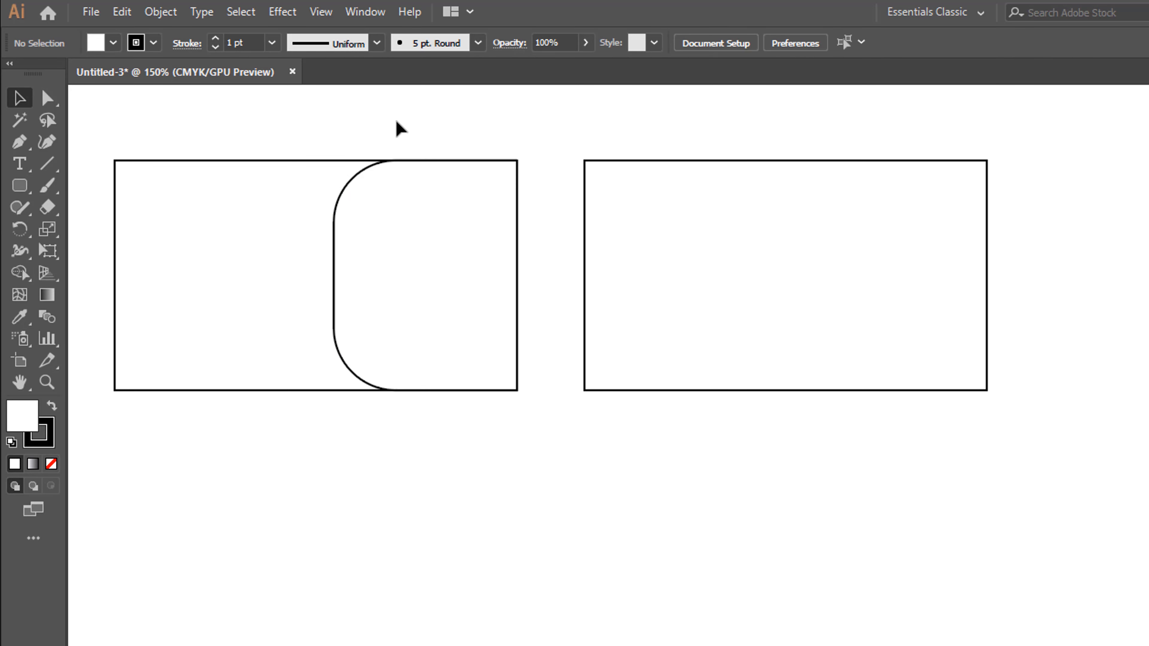
Add a small rounded bar across the left card's upper left edge and trim off the part outside the card with the Shape Builder
left_click_drag(25, 188, 292, 241)
left_click(19, 97)
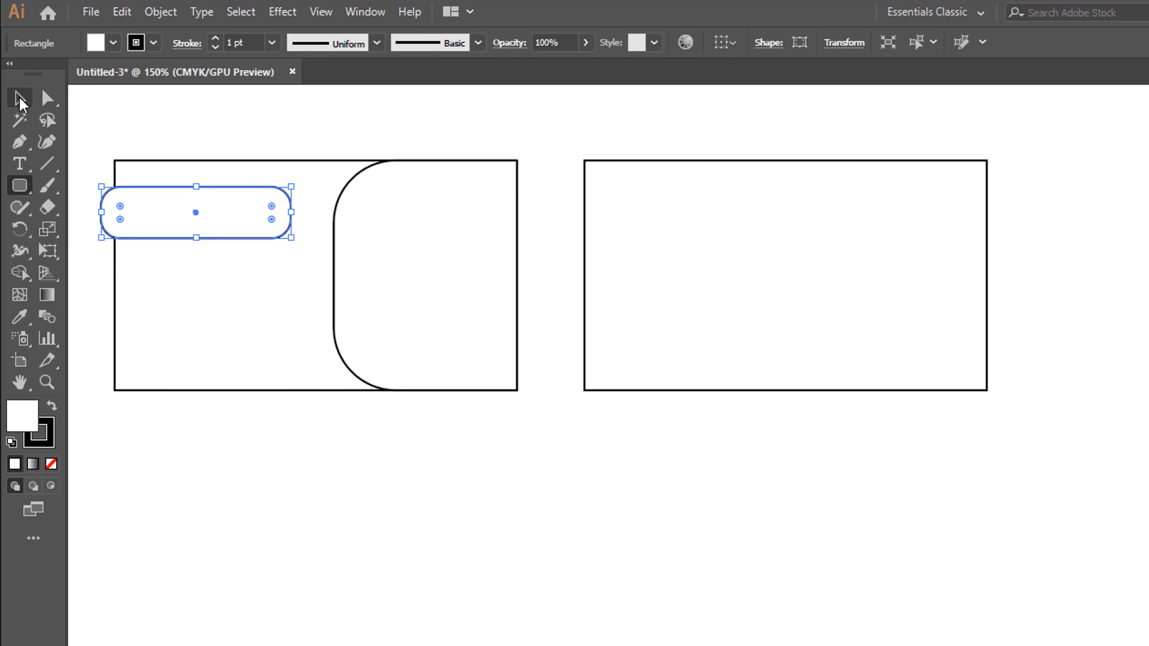
left_click(117, 170)
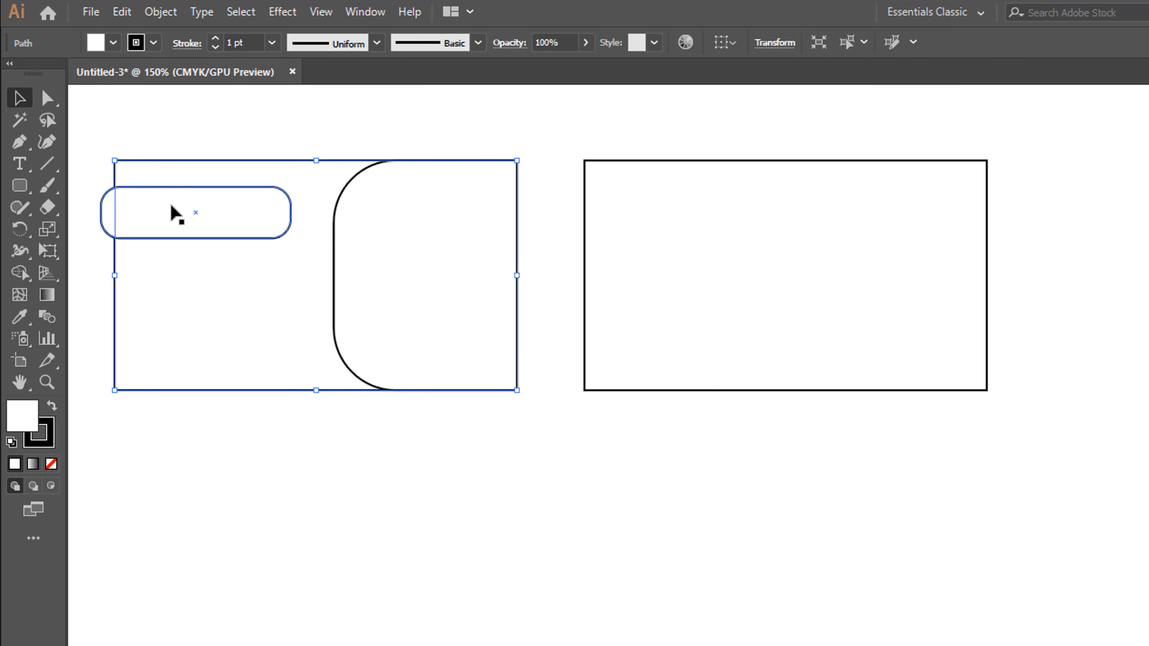
left_click(164, 237, "shift")
left_click_drag(29, 276, 229, 281)
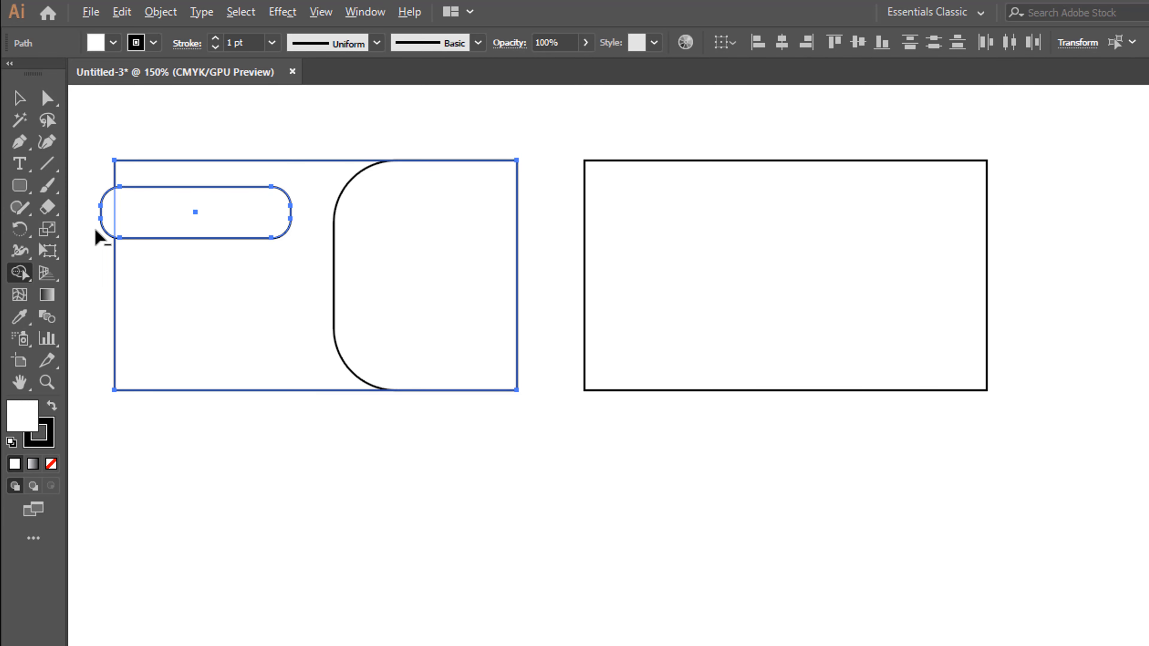
key("alt")
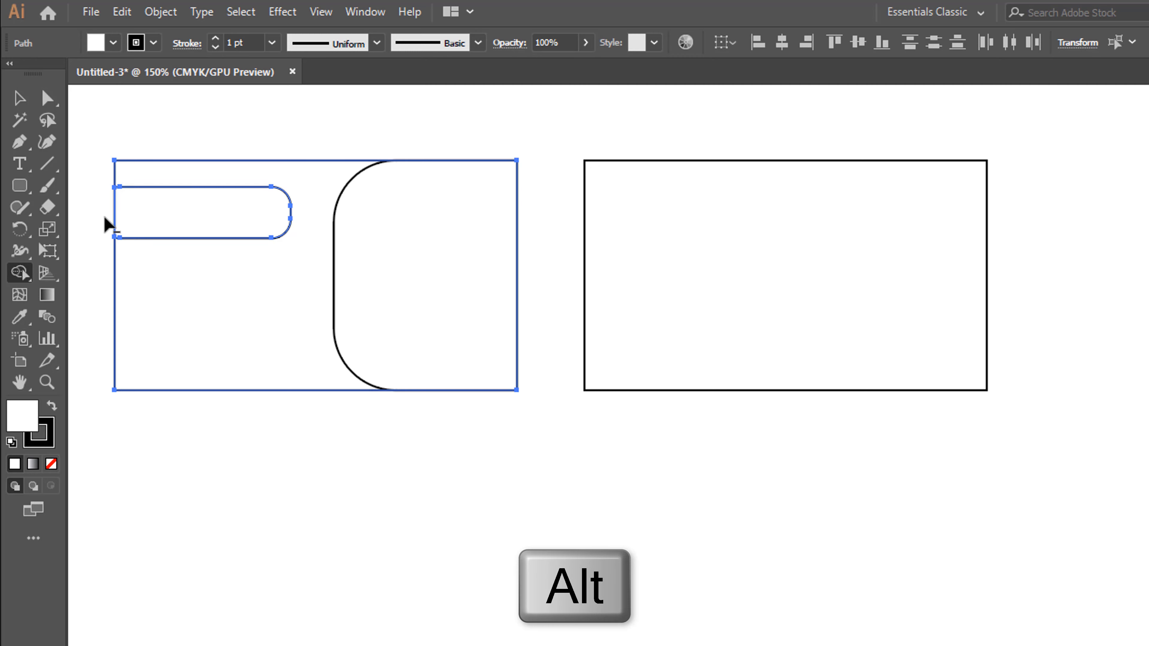
left_click(19, 98)
left_click(290, 147)
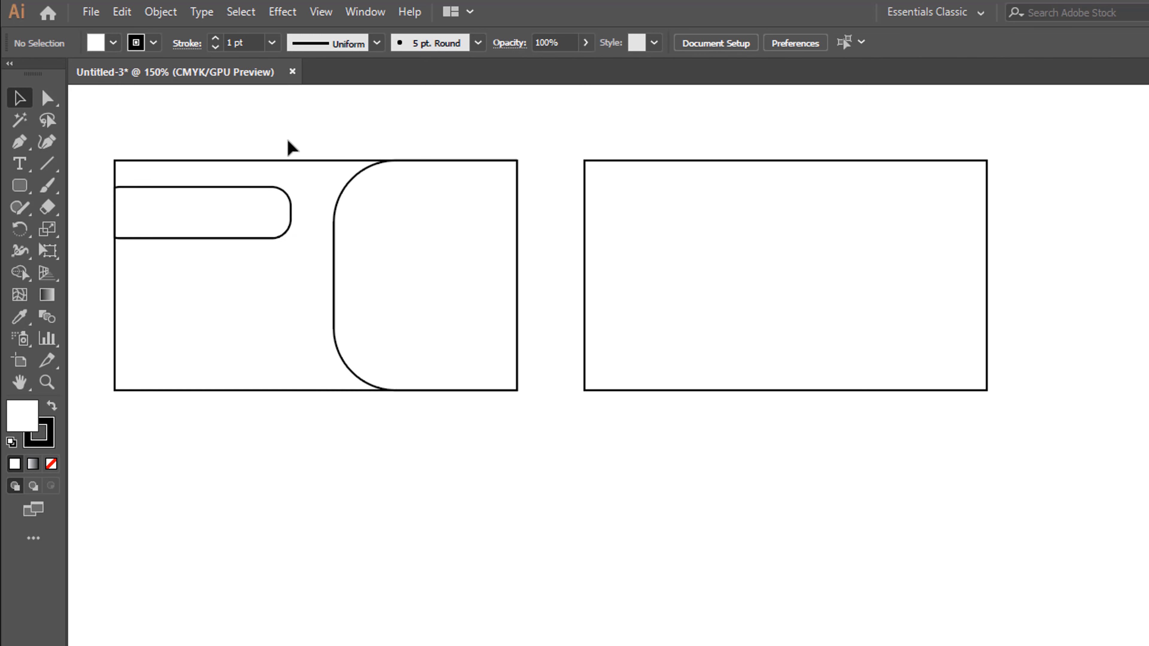
Draw a full-height rounded rectangle over the right card's right edge, increase its corner radius, and nudge it slightly left
left_click(19, 185)
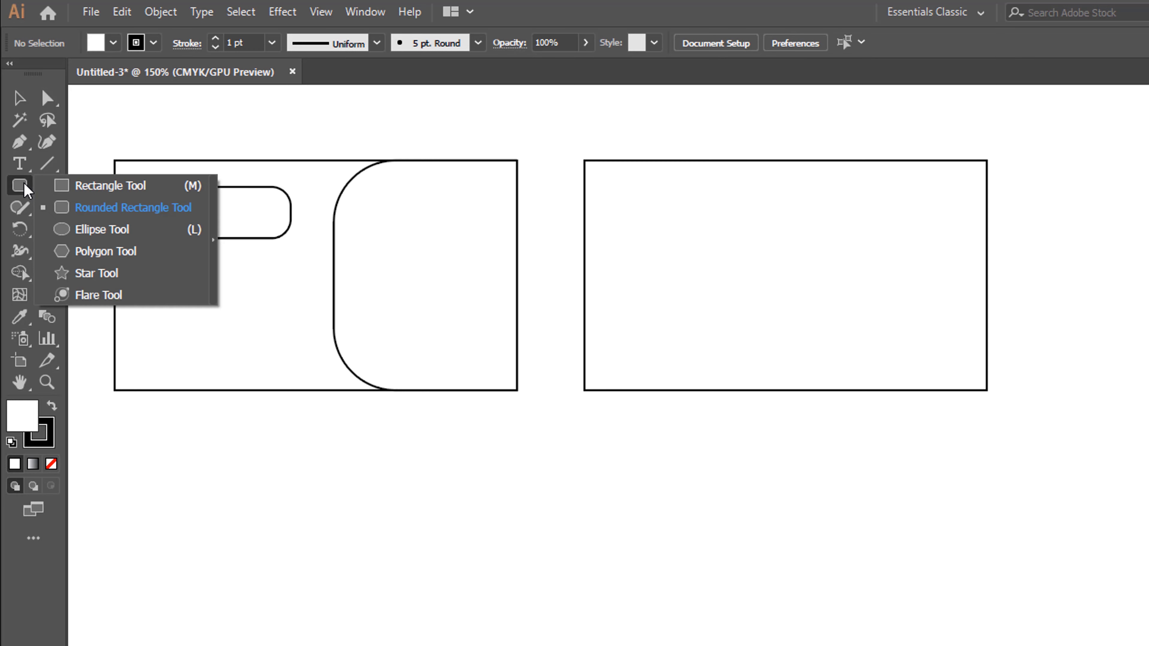
left_click(97, 209)
left_click_drag(724, 161, 1066, 392)
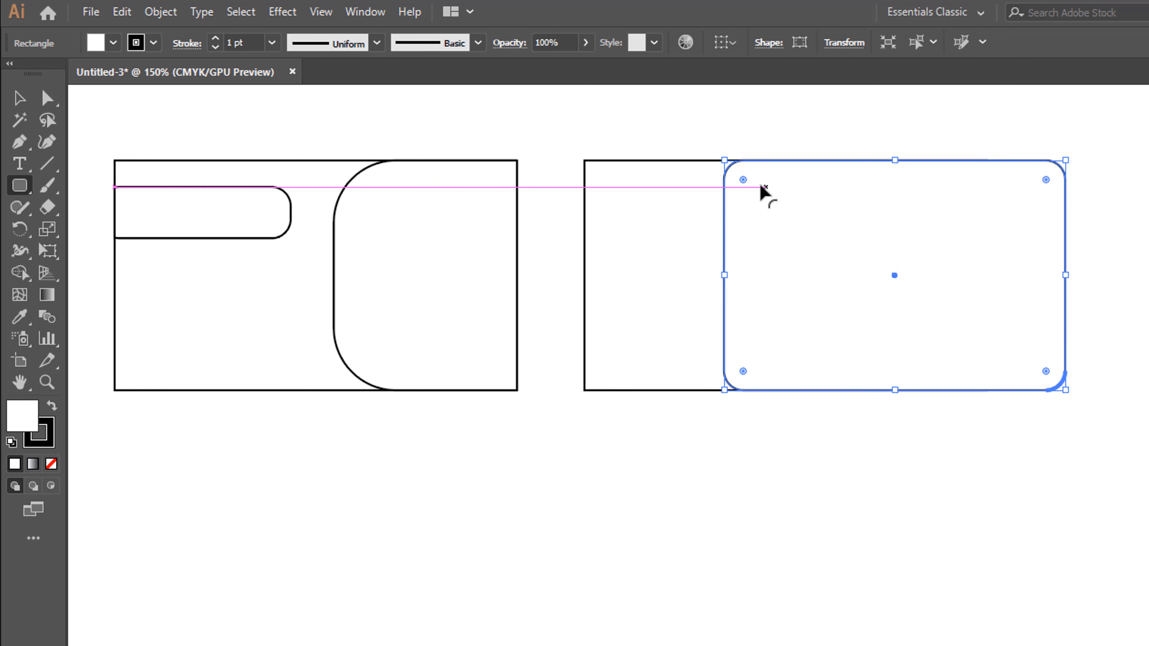
left_click_drag(743, 180, 792, 226)
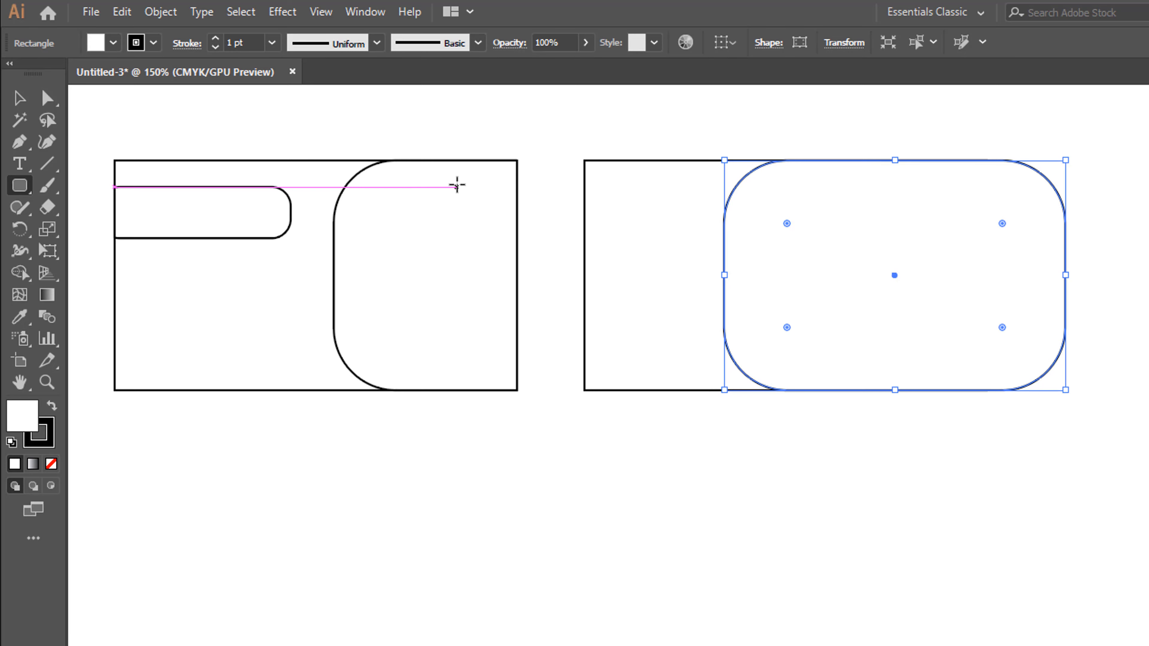
key("Left")
key("Left")
key("Left")
key("Left")
key("Left")
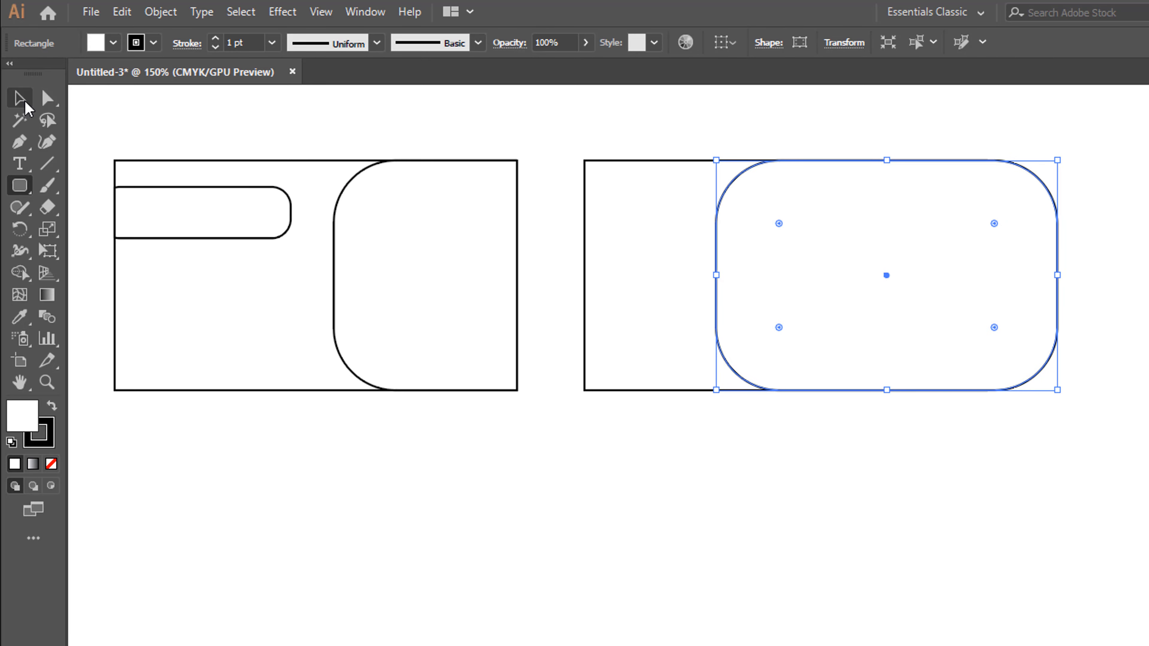
Remove the part of the rounded rectangle outside the right card's right edge with the Shape Builder
left_click(23, 103)
left_click(626, 140)
left_click_drag(561, 129, 1067, 448)
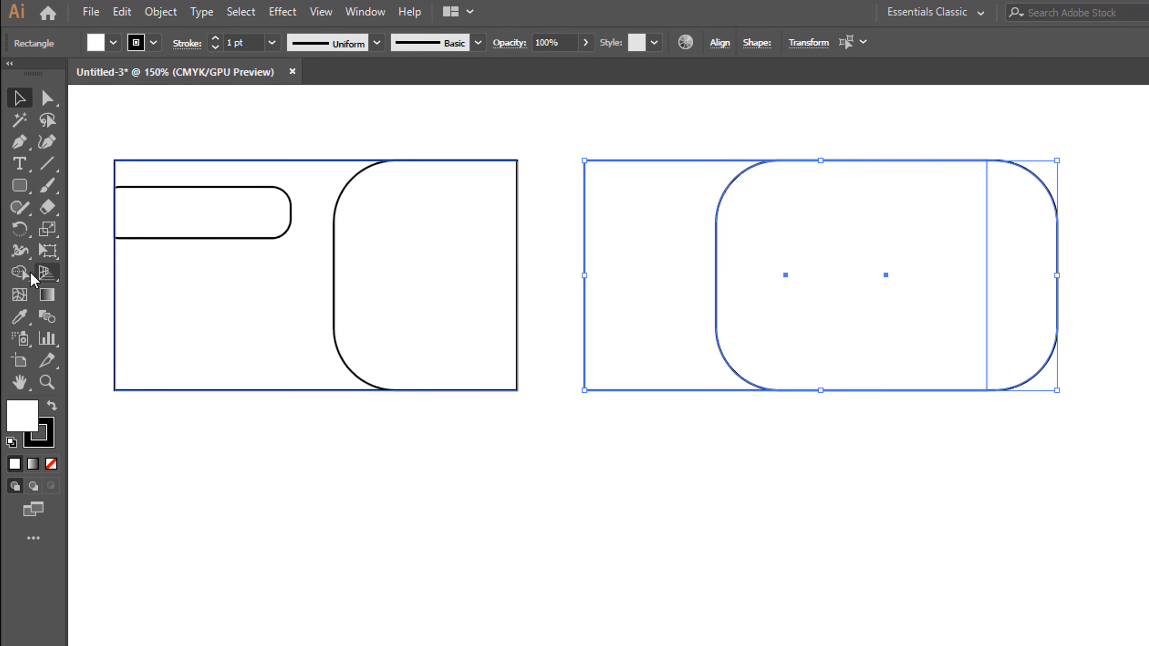
left_click(21, 273)
left_click(146, 274)
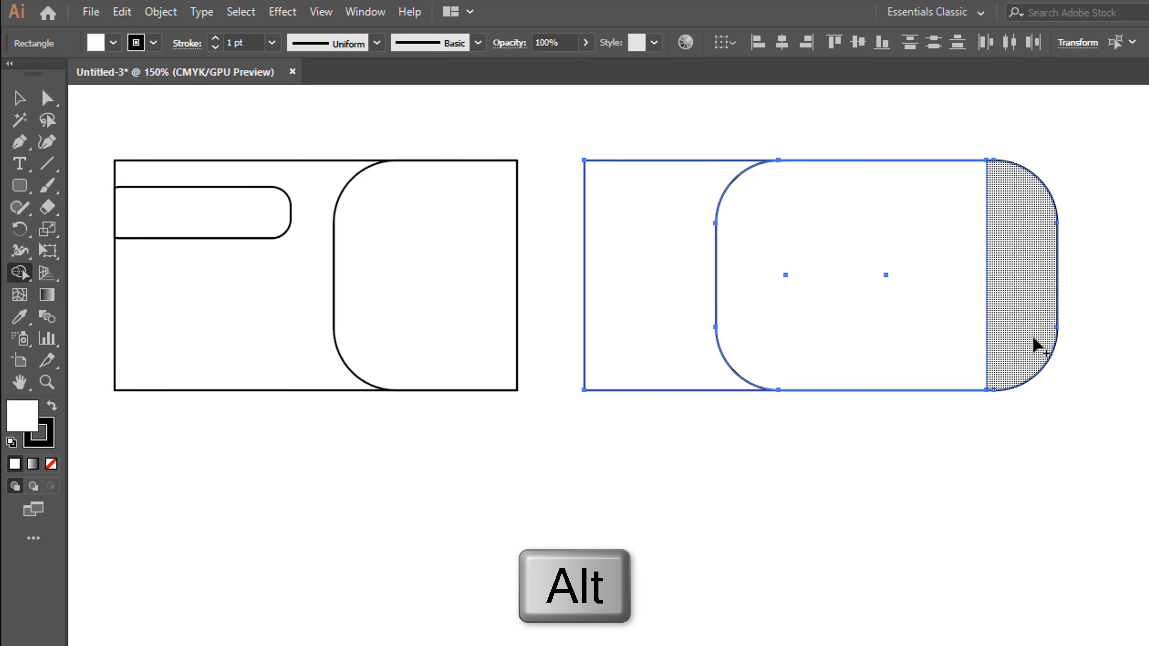
left_click(1038, 333, "alt")
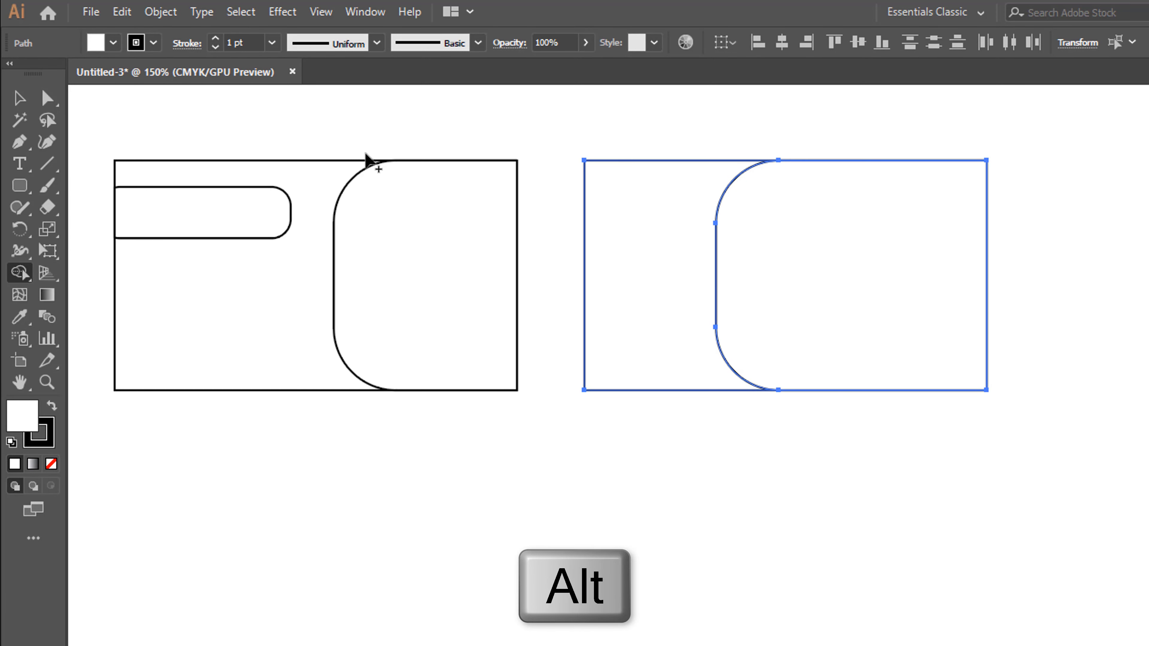
left_click(20, 99)
left_click(179, 95)
Draw a wide rounded rectangle across the middle of the right card, extending past its right edge, and round its corners slightly more
left_click(22, 187)
left_click(154, 205)
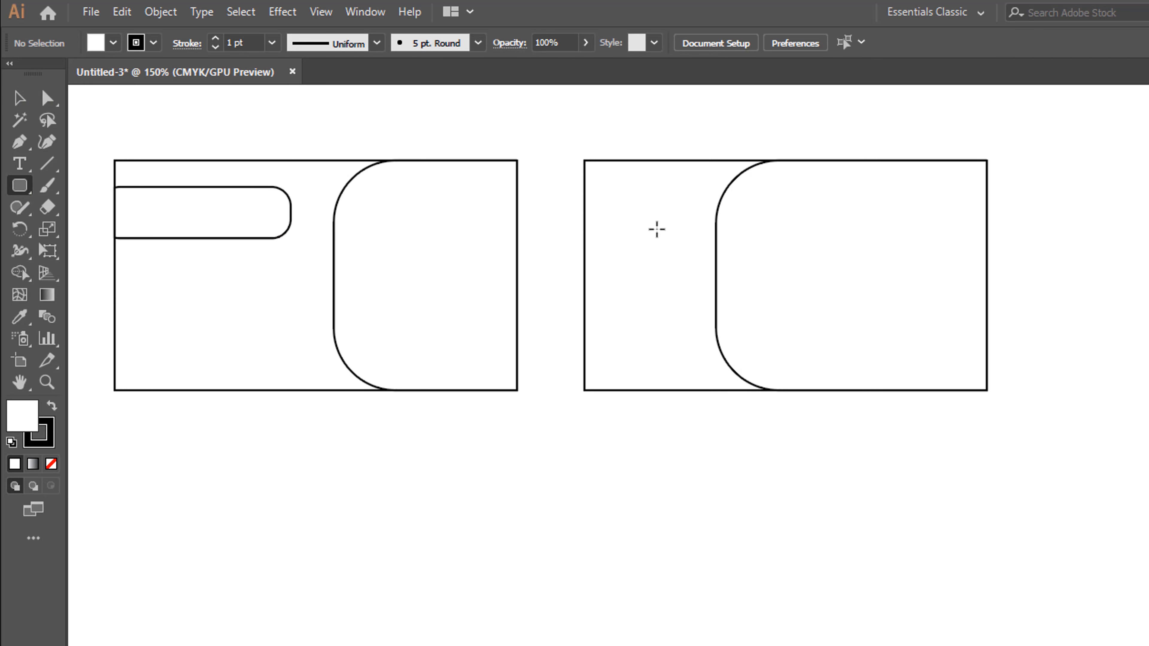
left_click_drag(654, 212, 1063, 349)
left_click_drag(675, 234, 688, 247)
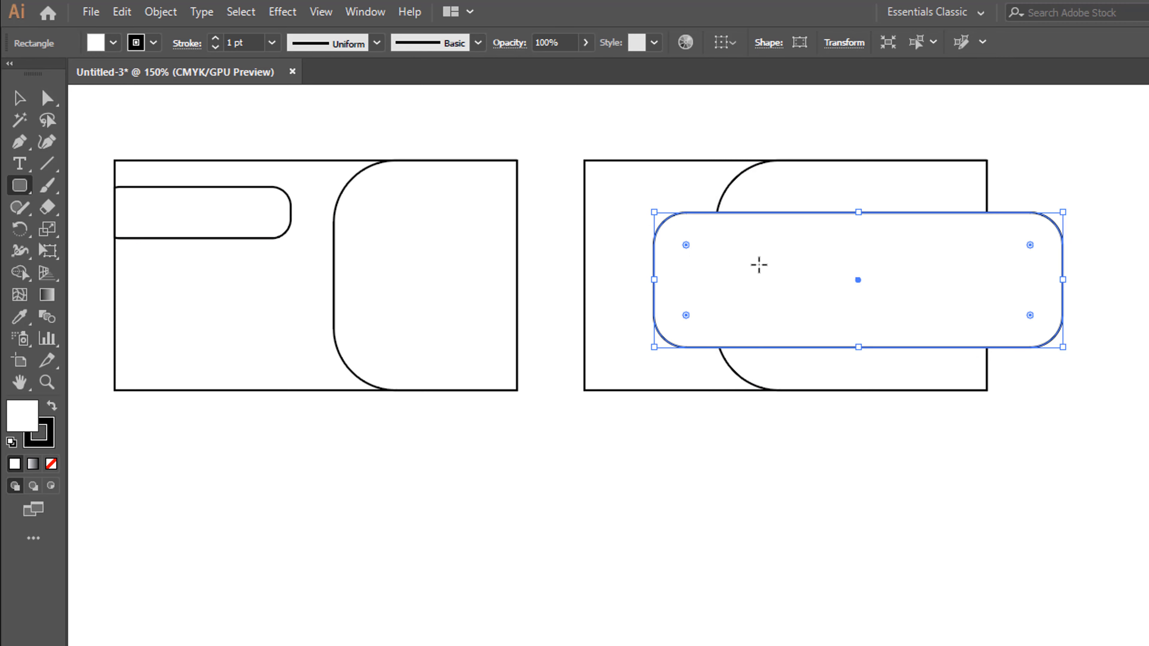
Align all shapes of the right card to their vertical centres
key("v")
left_click_drag(550, 122, 1100, 403)
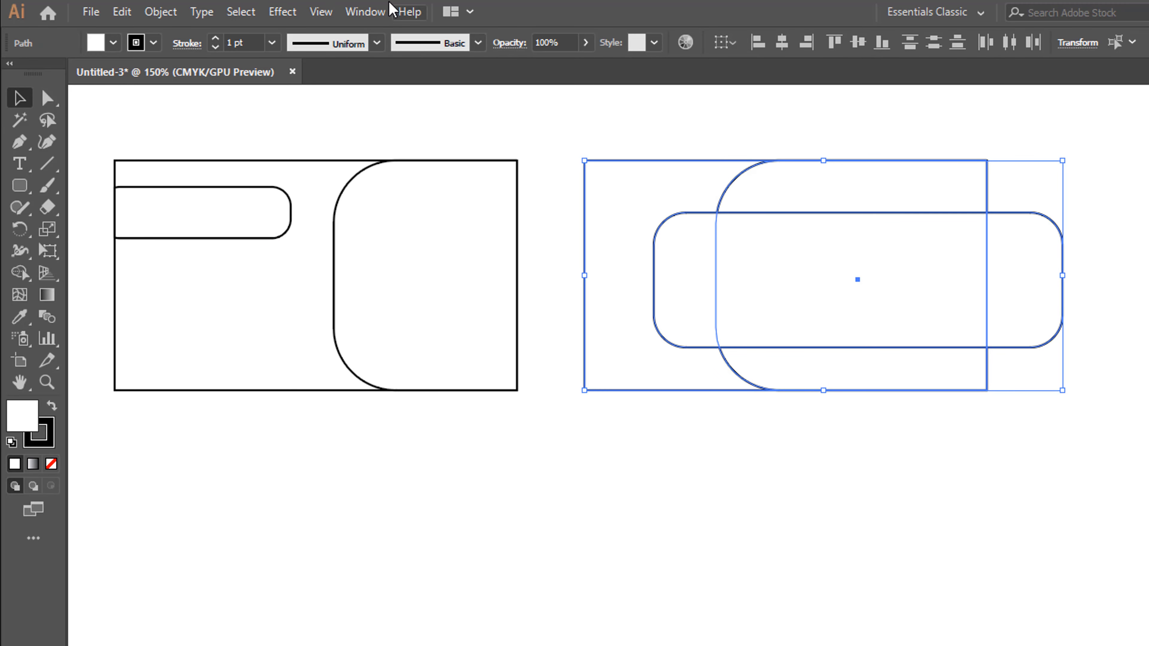
left_click(374, 10)
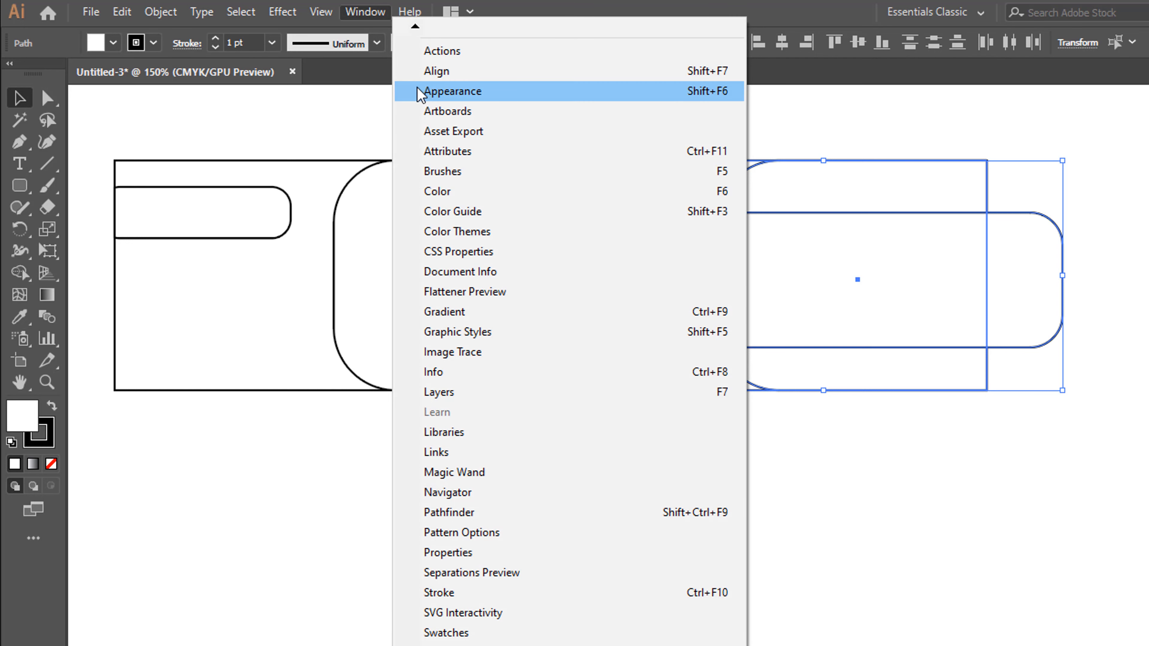
left_click(437, 71)
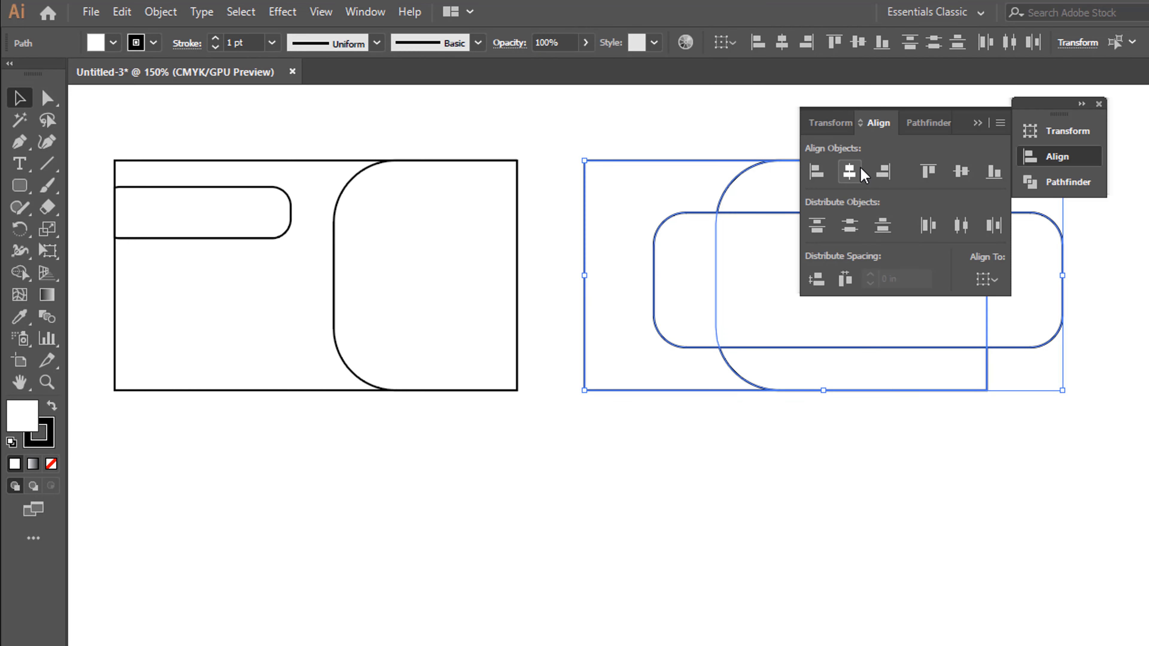
left_click(961, 171)
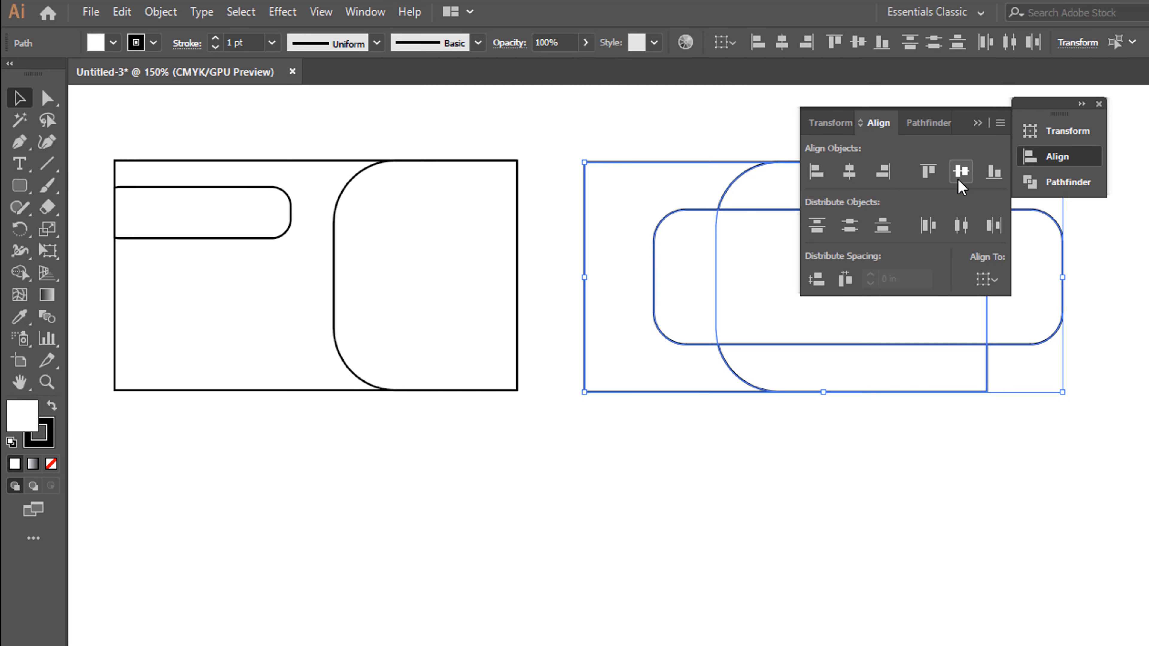
left_click(1099, 104)
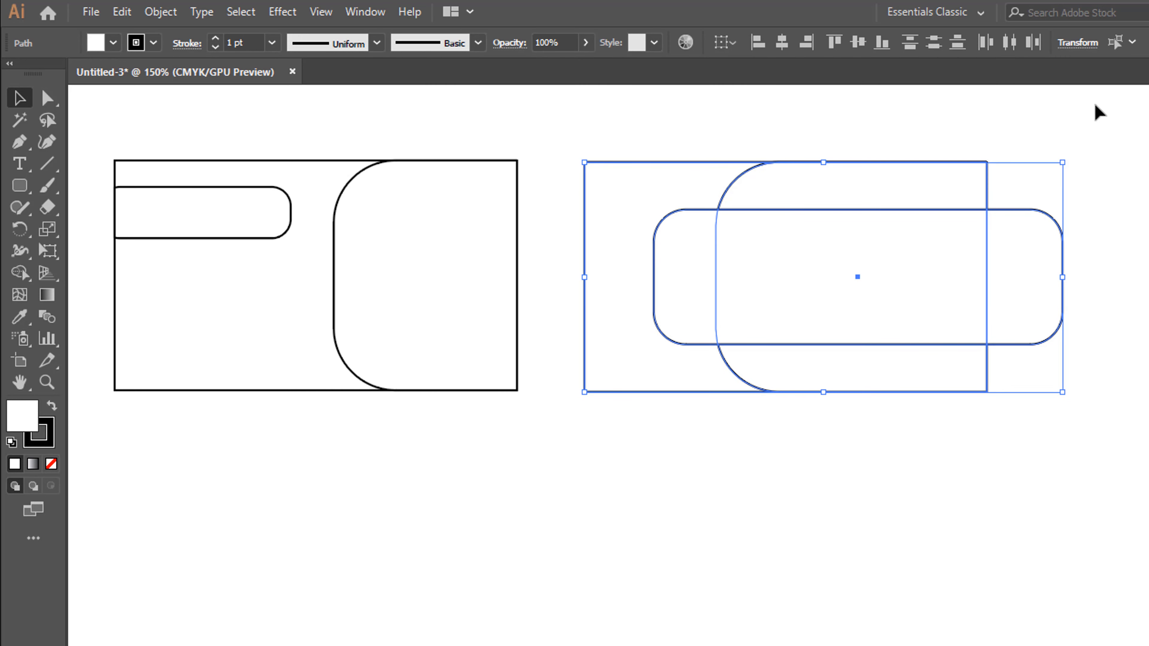
Make the right card's wide rounded rectangle slightly taller and vertically centre it with the other card shapes again
left_click(1037, 110)
left_click(700, 256)
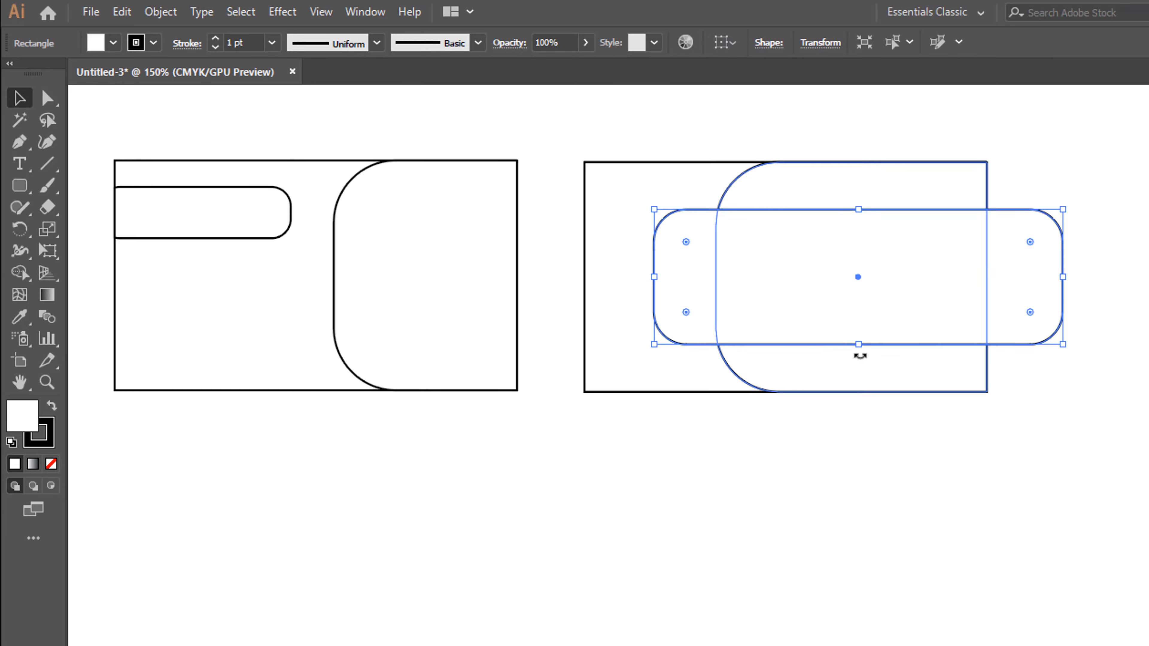
left_click_drag(858, 346, 859, 353)
left_click_drag(565, 145, 980, 256)
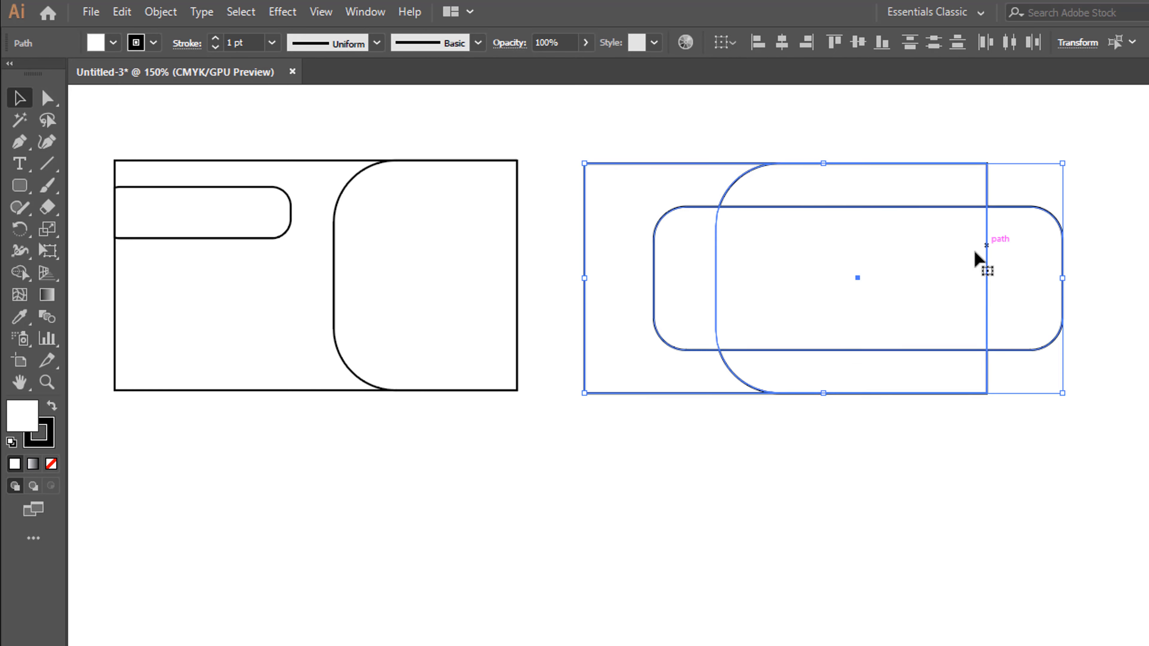
Cut off the end of the wide rounded rectangle that sticks out past the right card with the Shape Builder
left_click(12, 277)
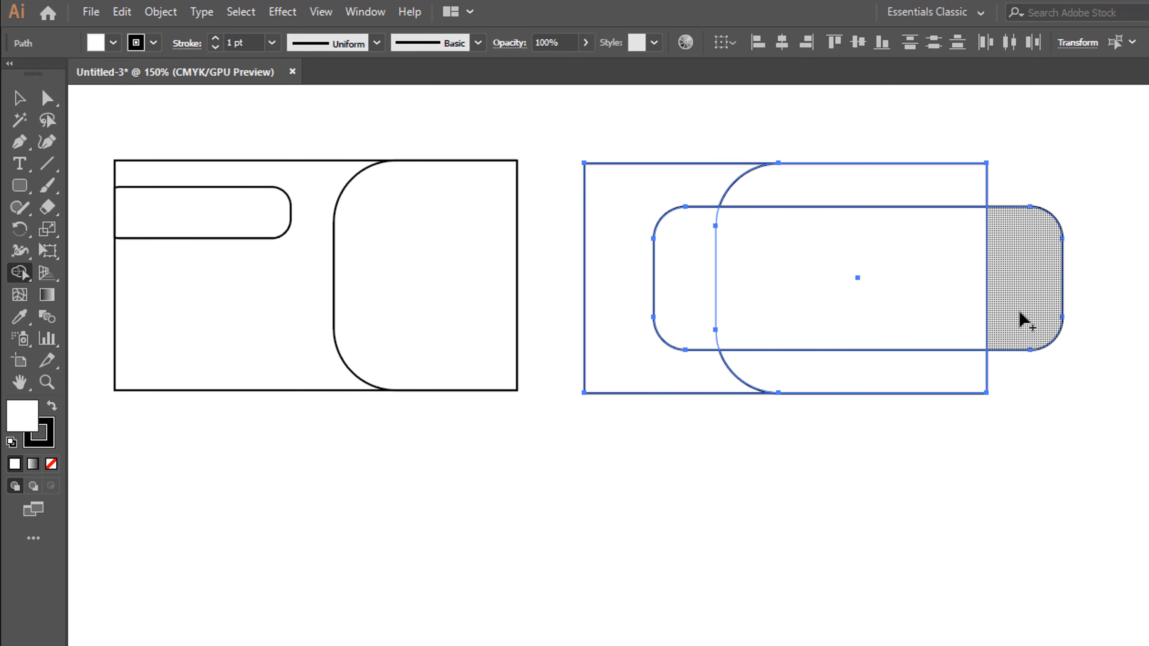
left_click(1023, 320, "alt")
key("v")
left_click(429, 125)
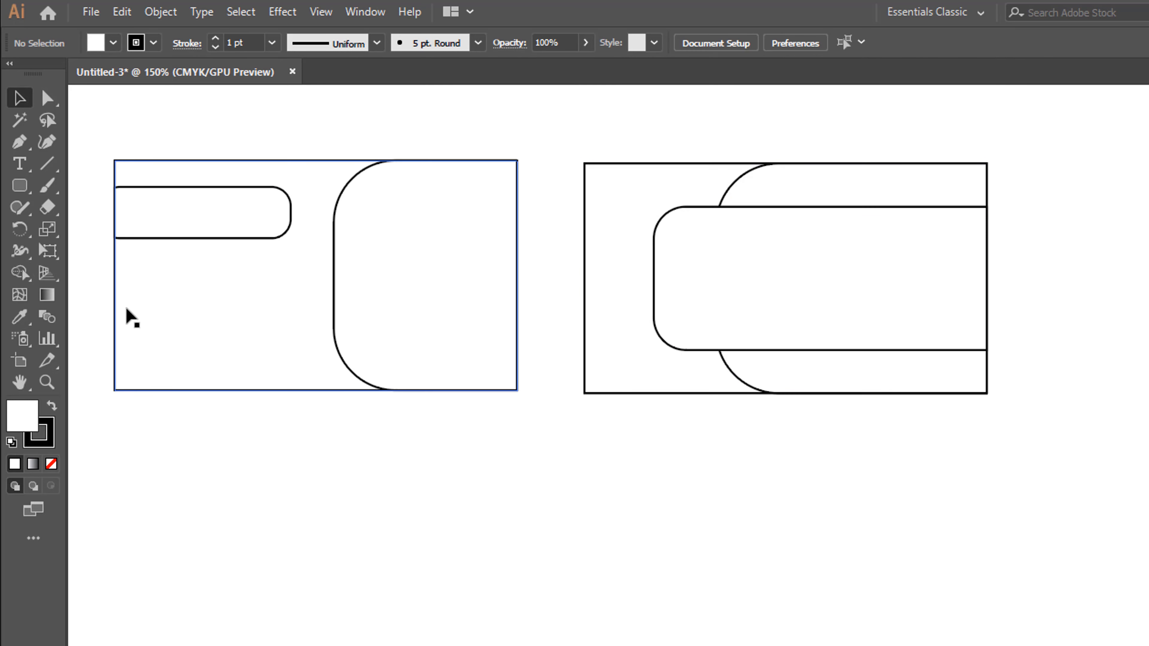
Set the left card's background rectangle to no stroke
left_click(190, 315)
key("x")
left_click(51, 464)
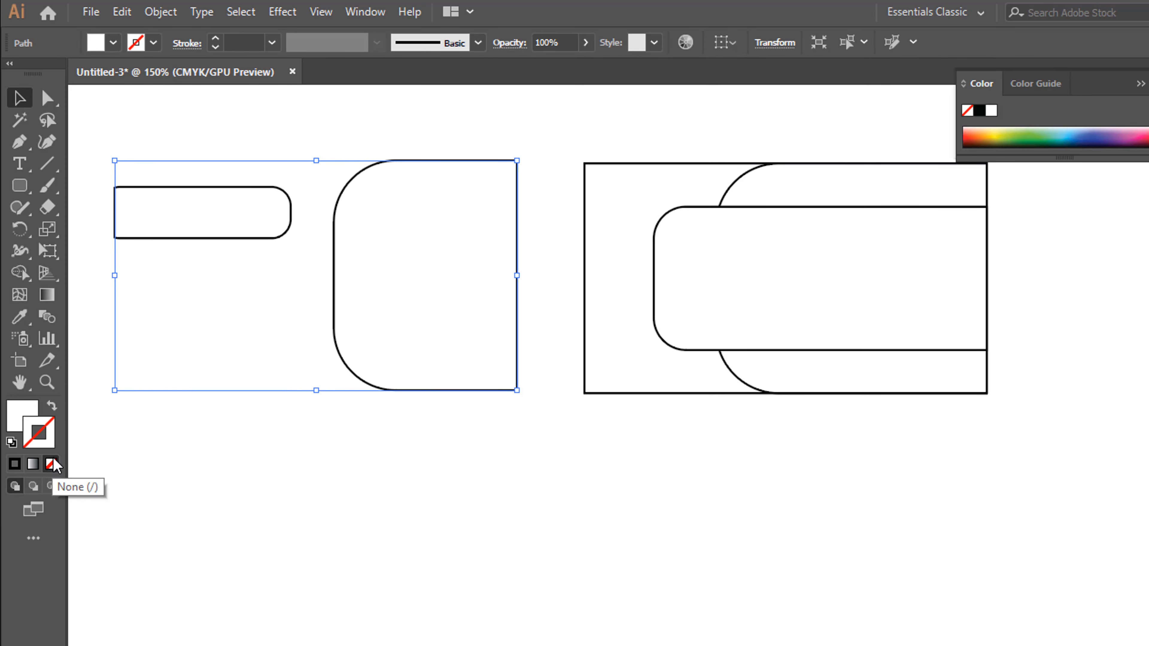
Fill the left card's background rectangle with the dark grey swatch, then deselect it
left_click(18, 419)
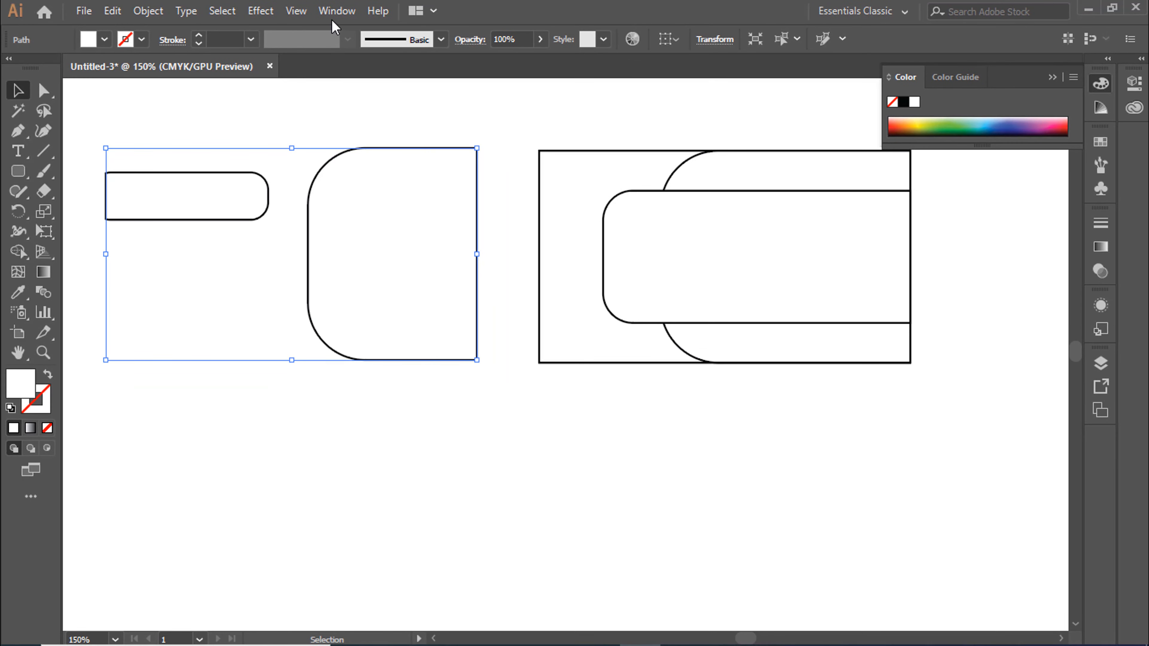
key("F6")
left_click(337, 11)
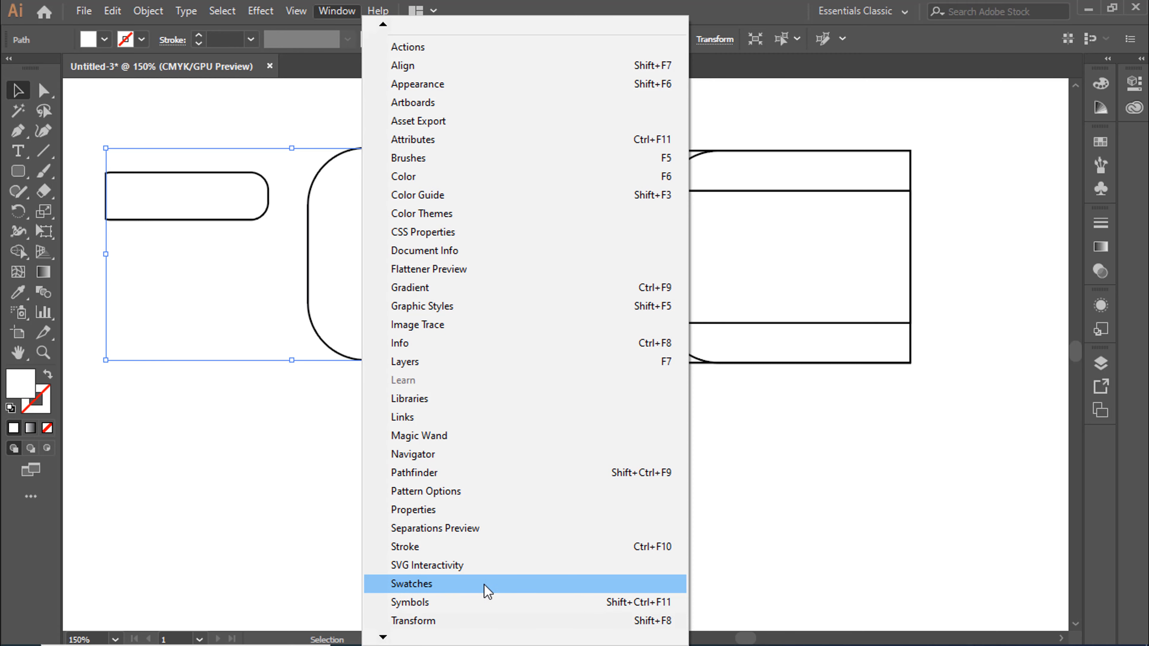
left_click(554, 585)
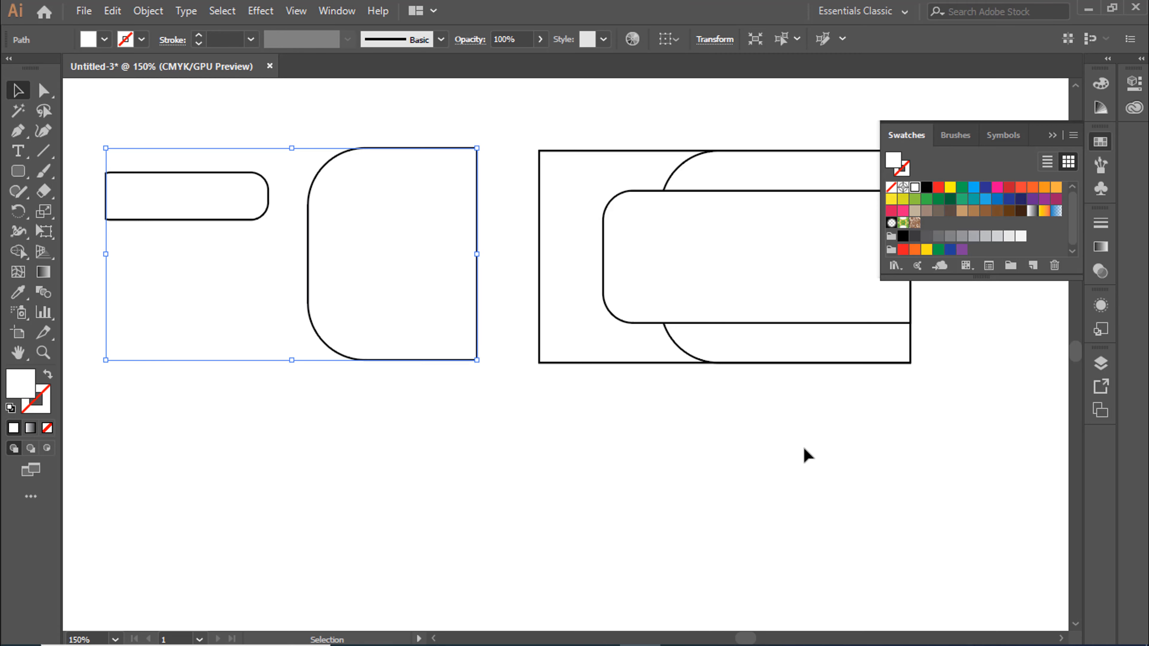
left_click(926, 237)
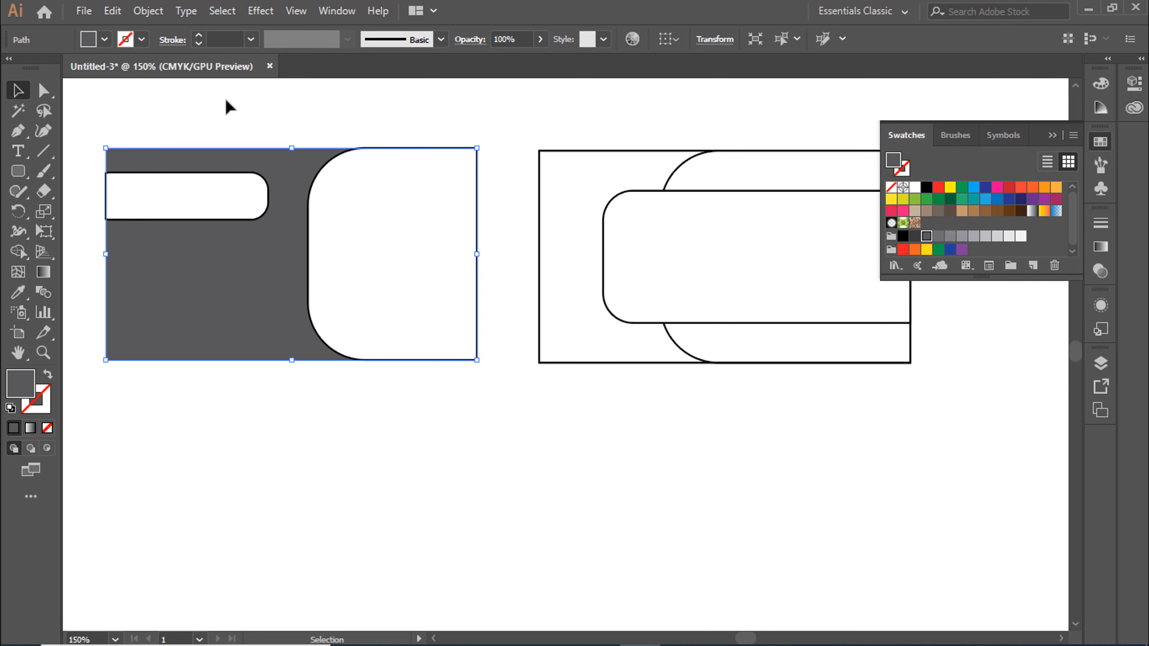
left_click(229, 106)
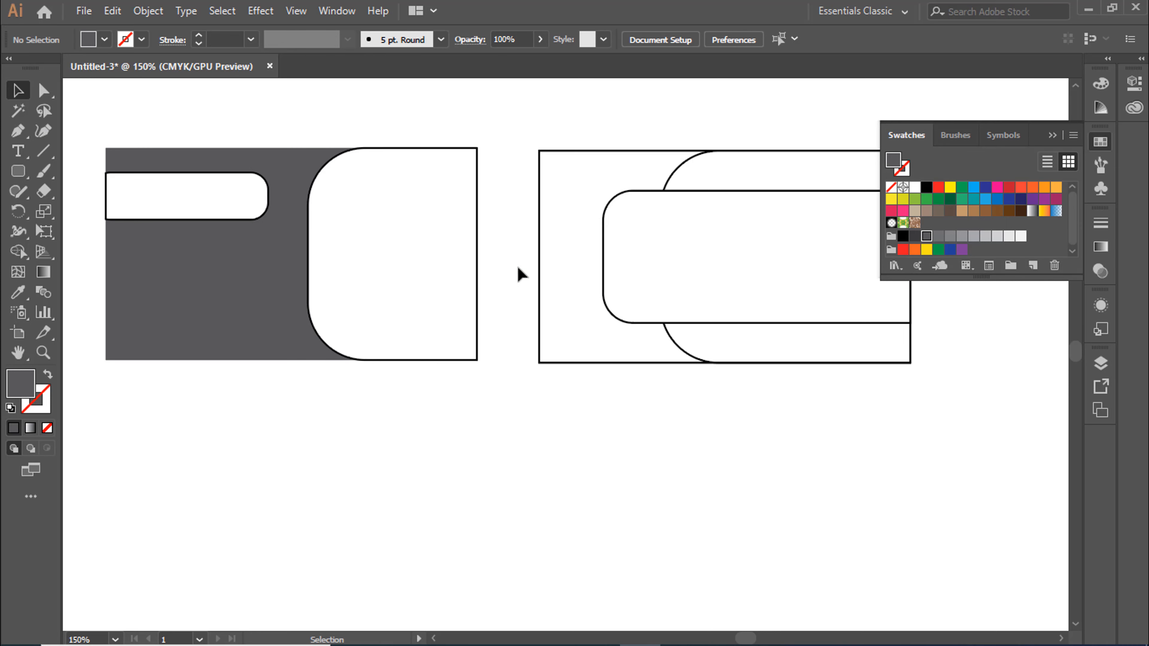
Copy the left card background's grey fill and missing stroke onto the right card's background rectangle with the Eyedropper
left_click(558, 285)
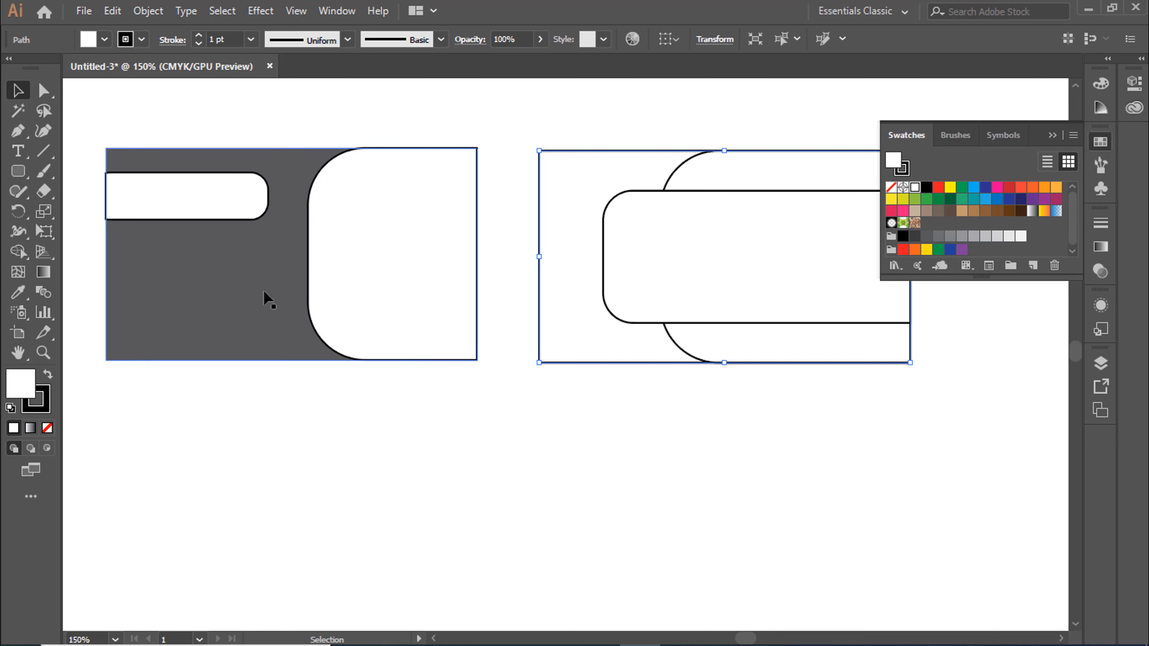
left_click(17, 294)
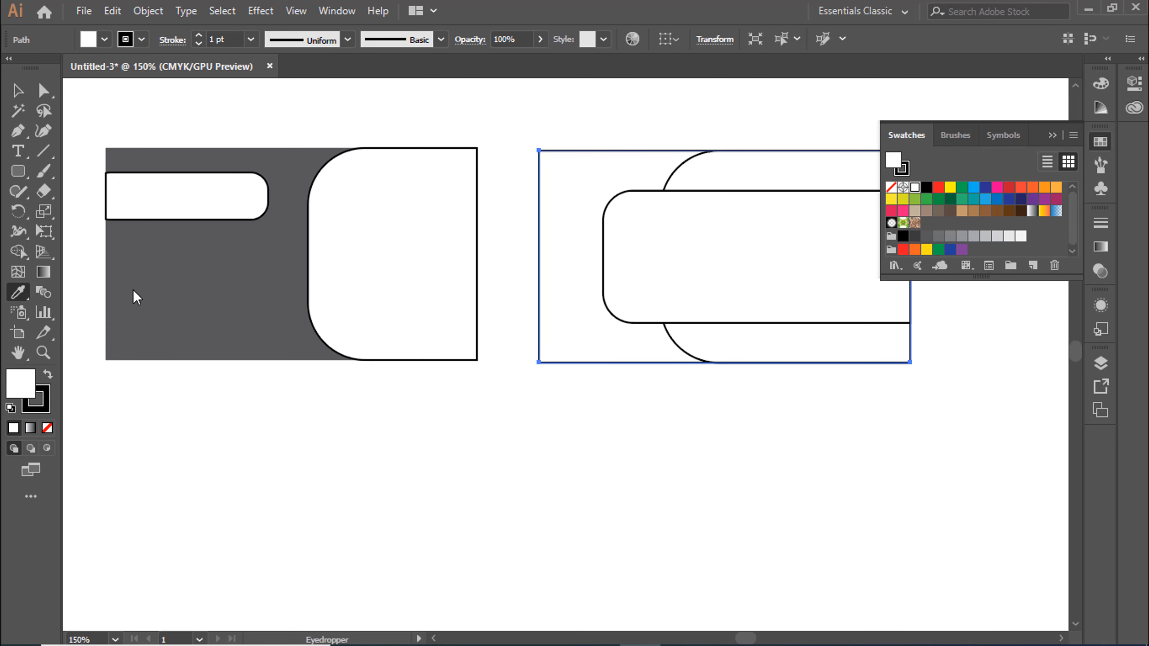
left_click(229, 298)
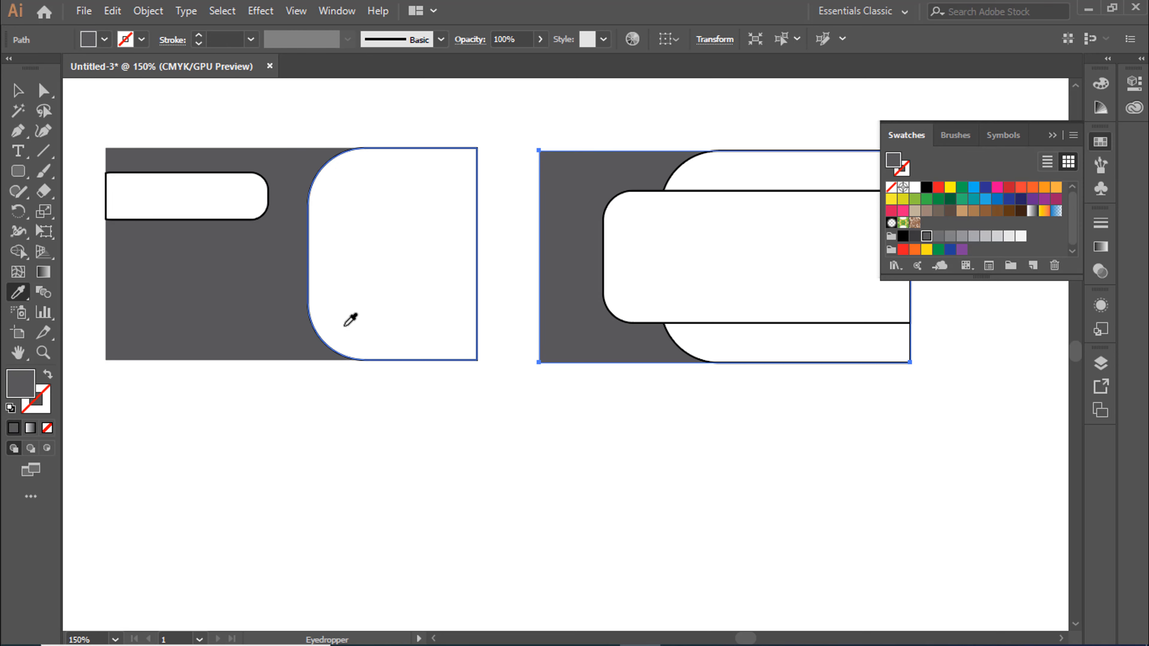
left_click(19, 93)
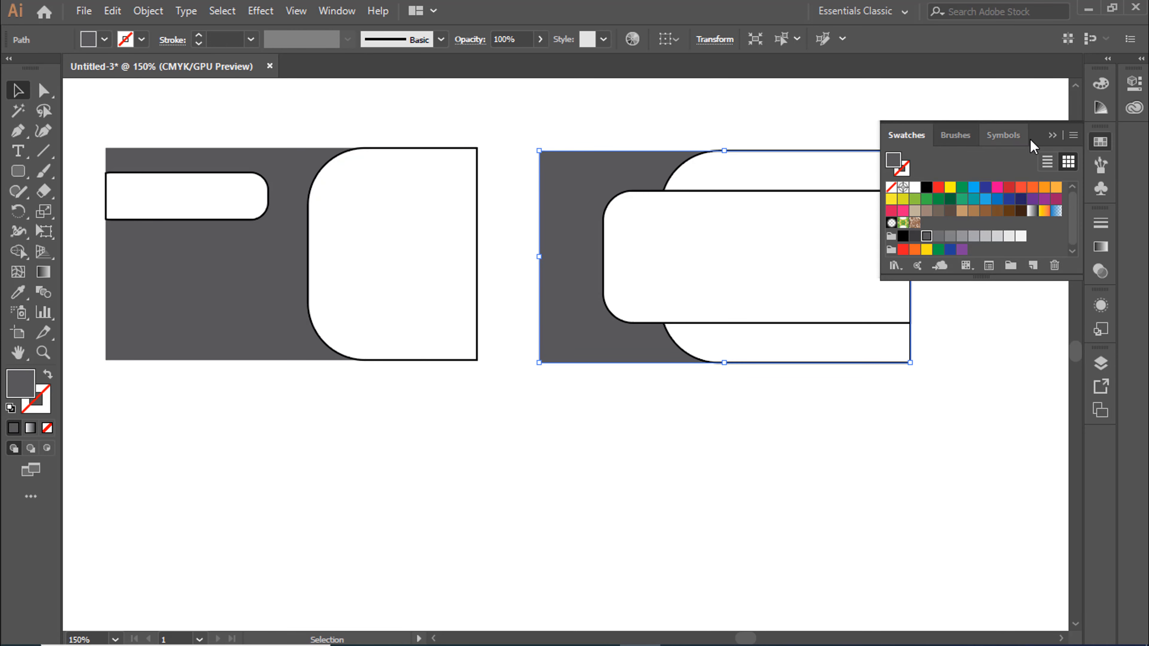
left_click(1057, 135)
left_click(992, 123)
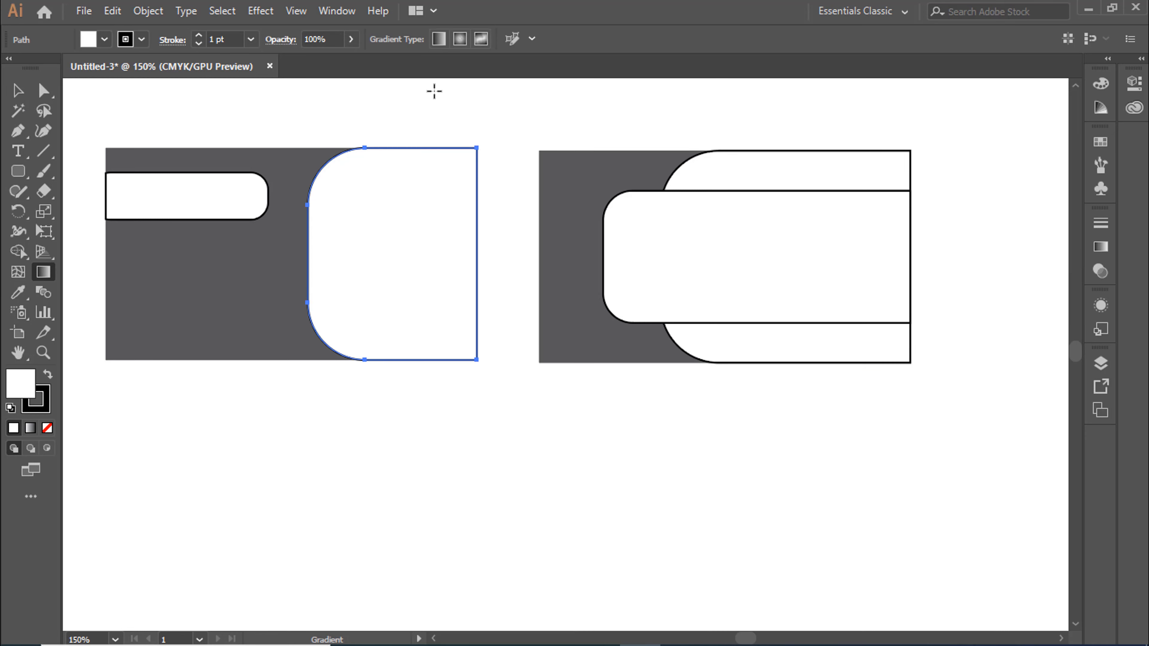
Apply a linear gradient to the left card's large rounded shape and set its starting colour stop to the dark magenta swatch
left_click(327, 14)
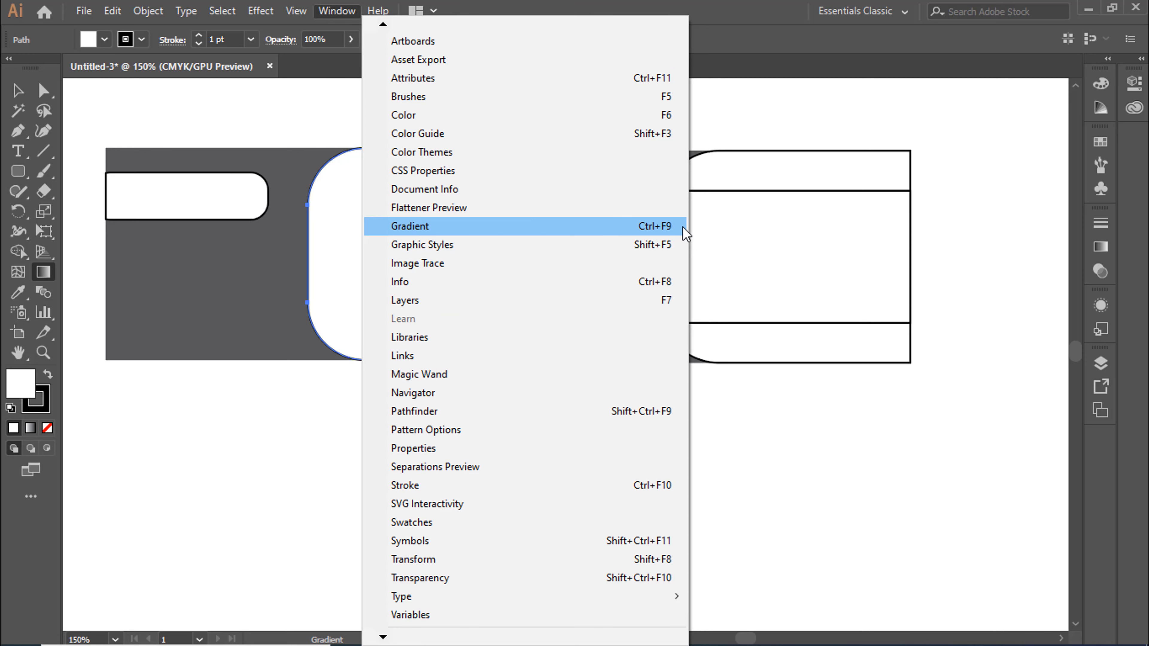
left_click(683, 226)
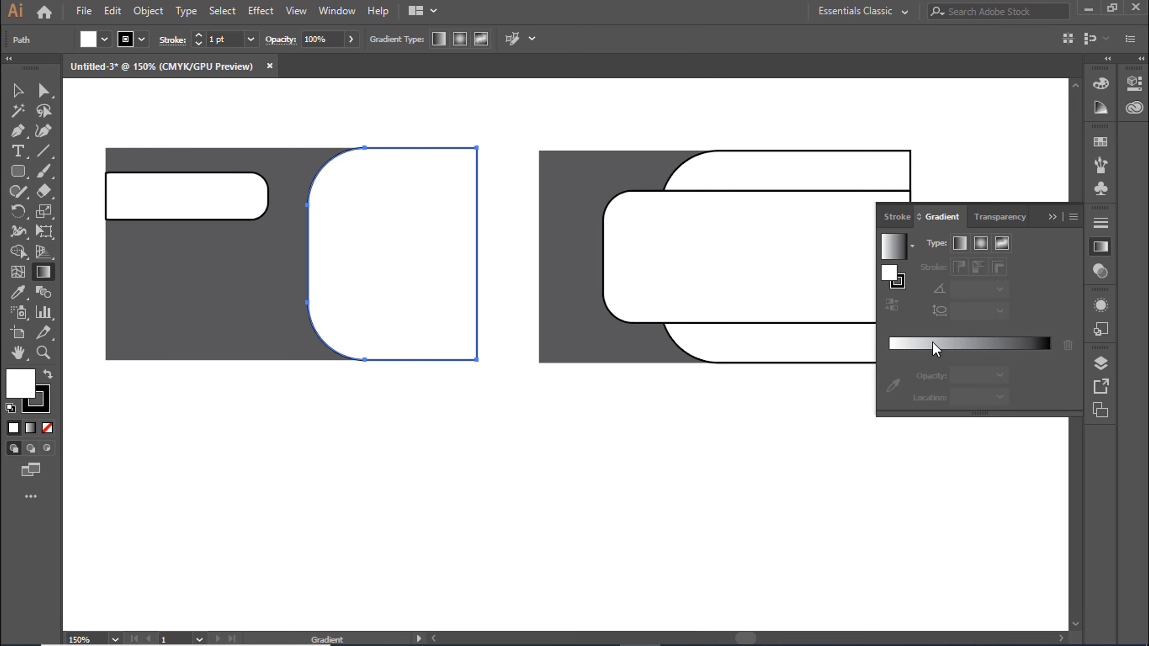
left_click(915, 347)
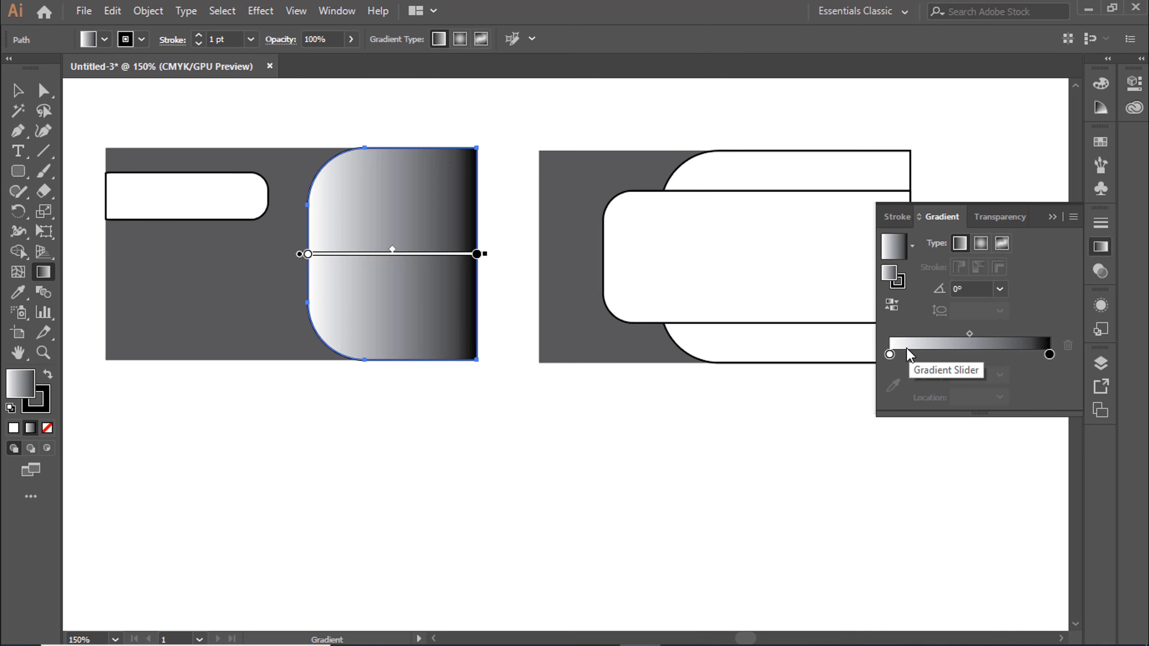
double_click(891, 355)
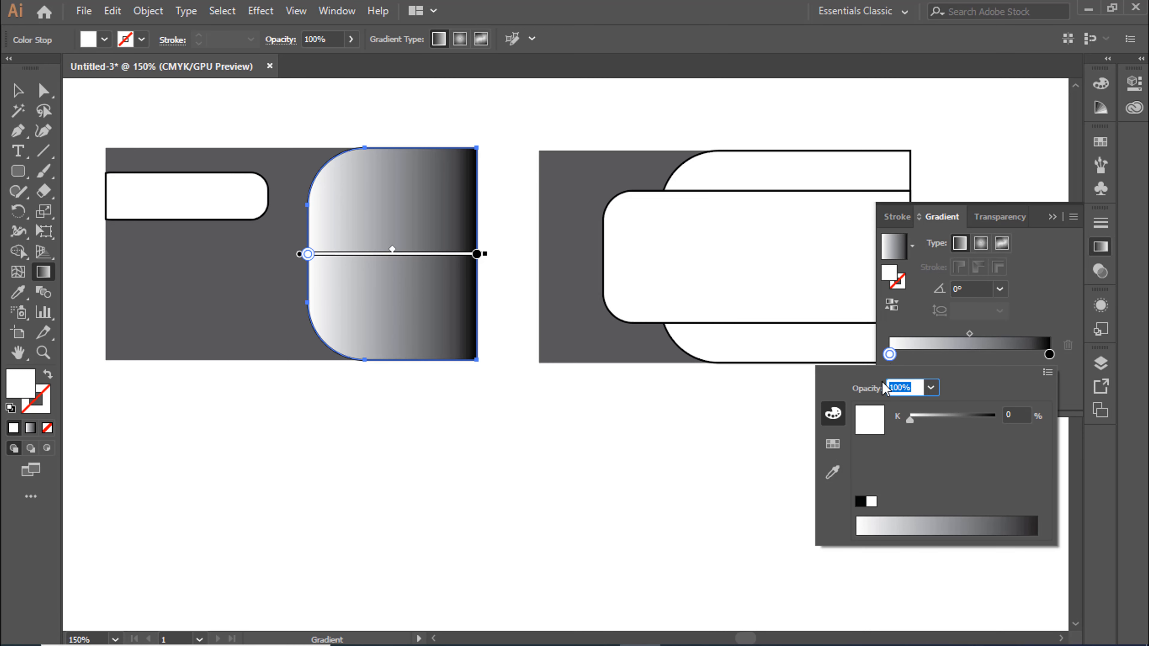
left_click(833, 444)
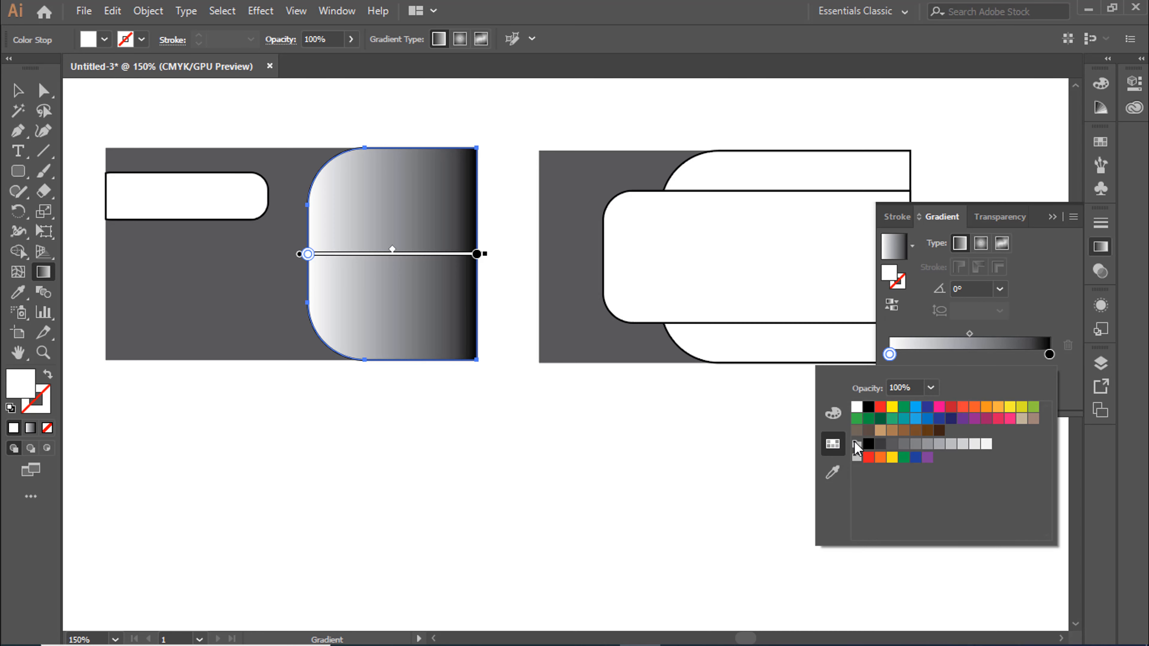
left_click(988, 419)
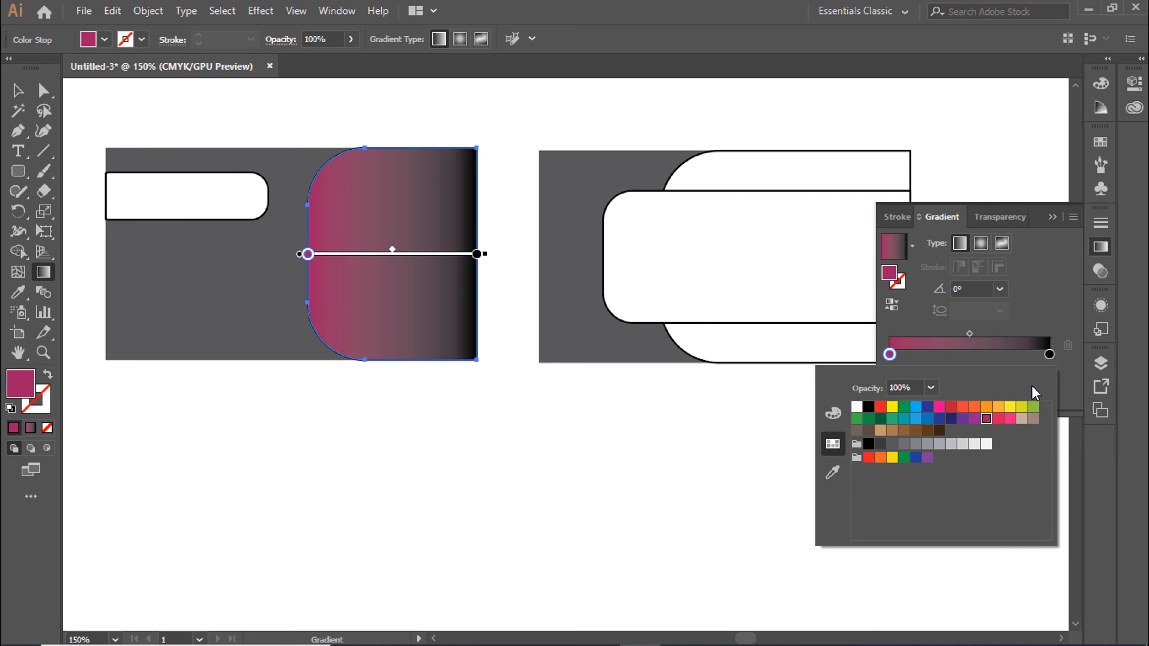
Set the gradient's ending colour stop to the bright pink swatch, and try reversing the gradient before restoring its direction
double_click(1050, 354)
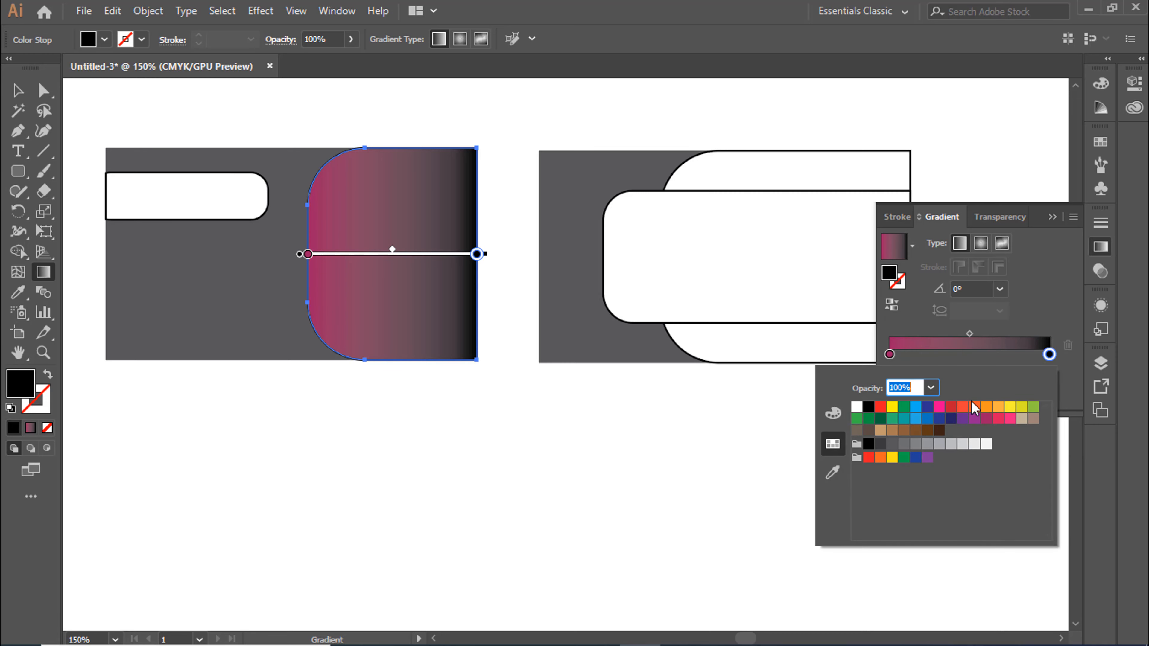
left_click(1011, 420)
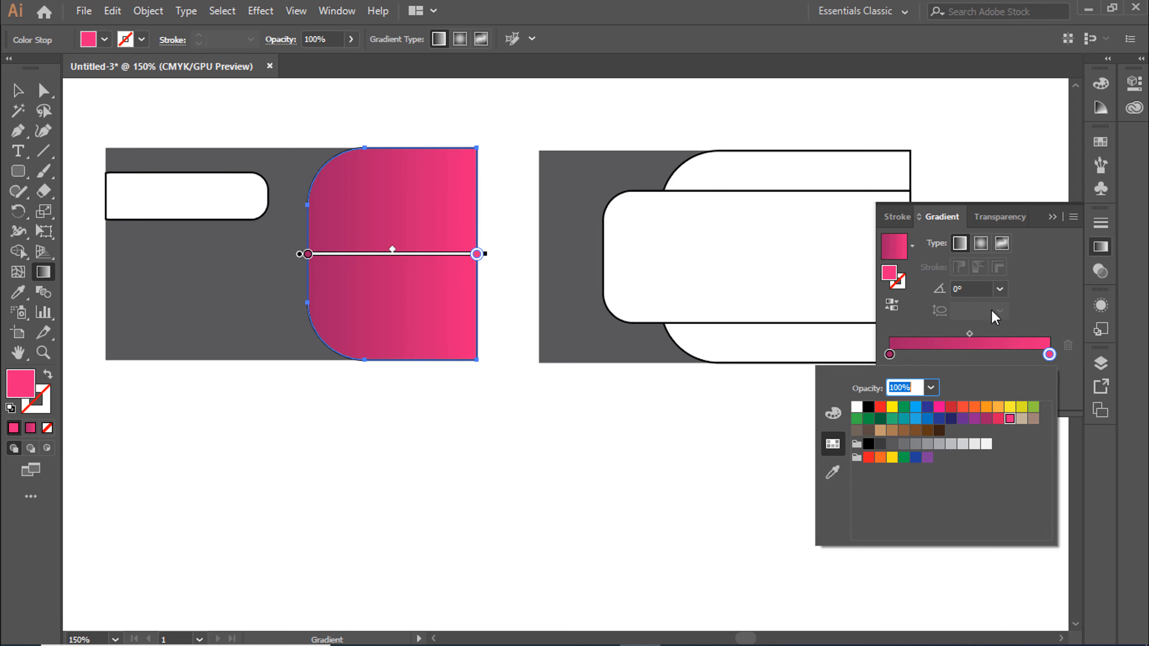
left_click(1038, 322)
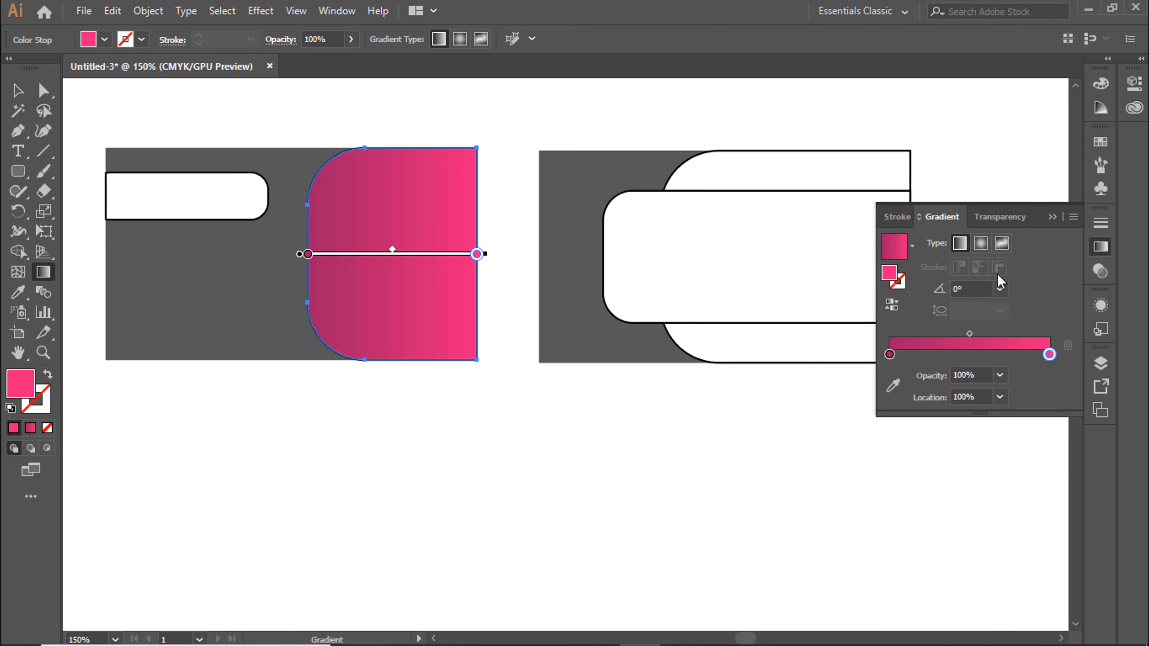
left_click(893, 307)
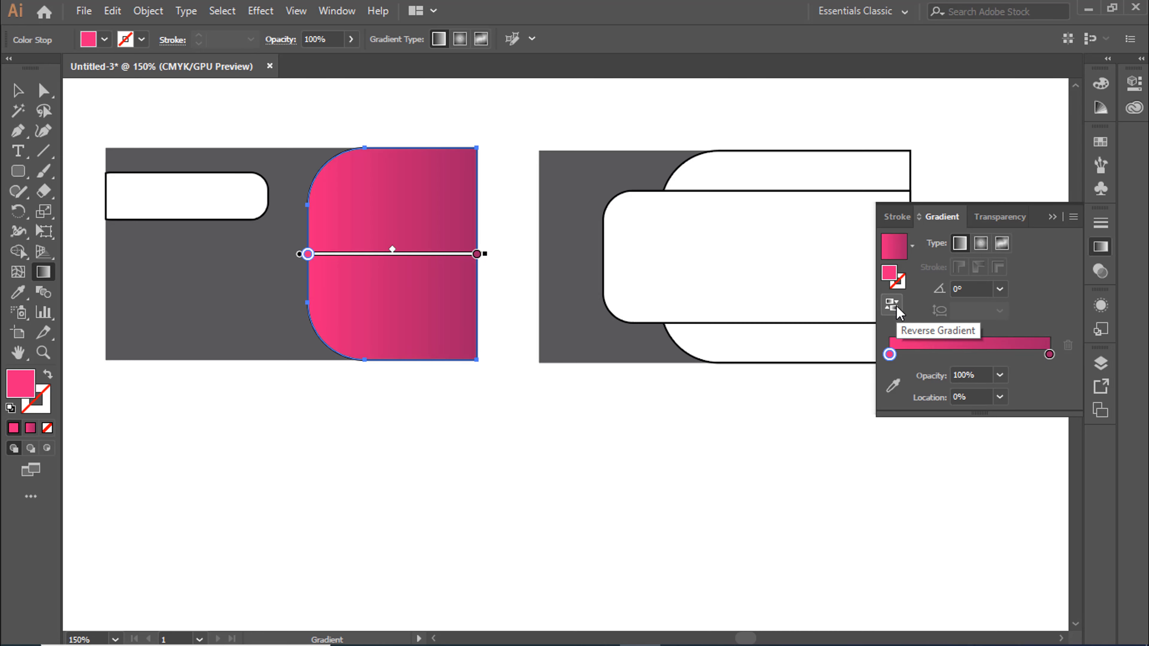
left_click(894, 306)
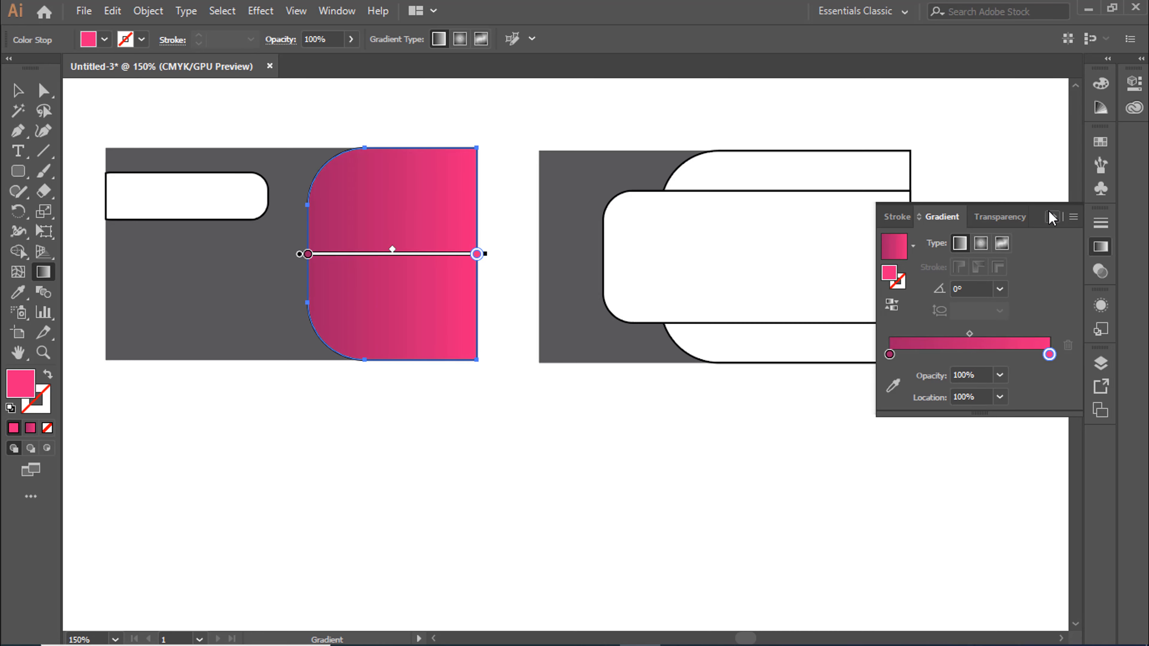
Redirect the large rounded shape's gradient diagonally from its lower-left corner towards its upper-right edge
left_click(1052, 218)
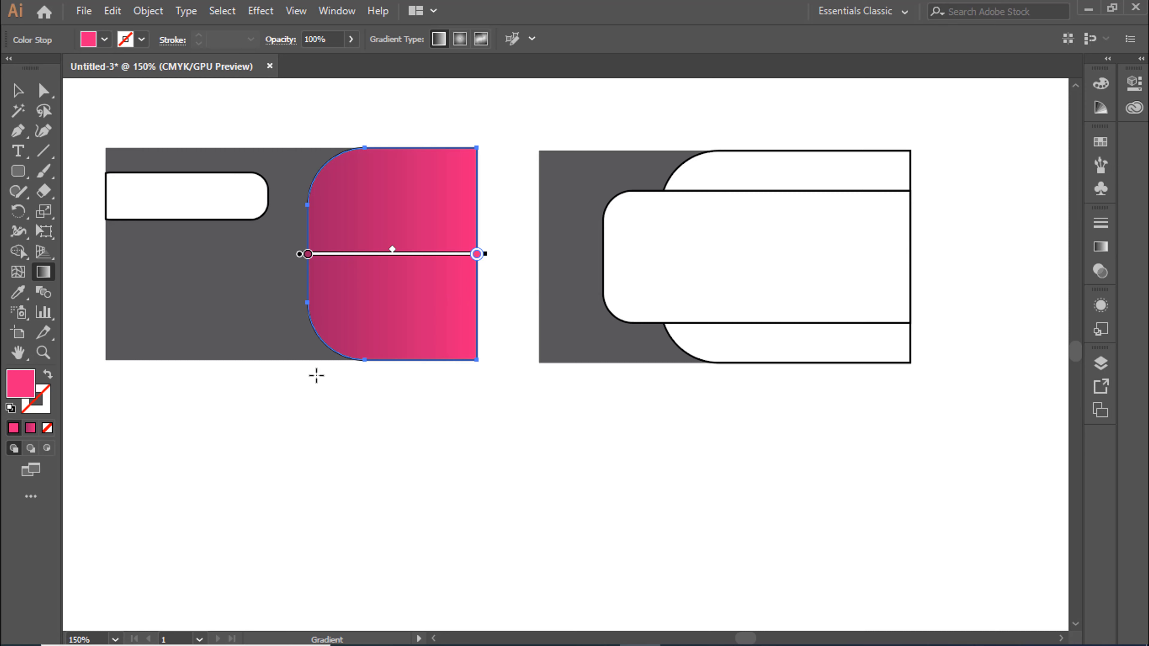
mouse_move(316, 375)
left_mouse_down()
mouse_move(500, 190)
mouse_move(468, 216)
left_mouse_up()
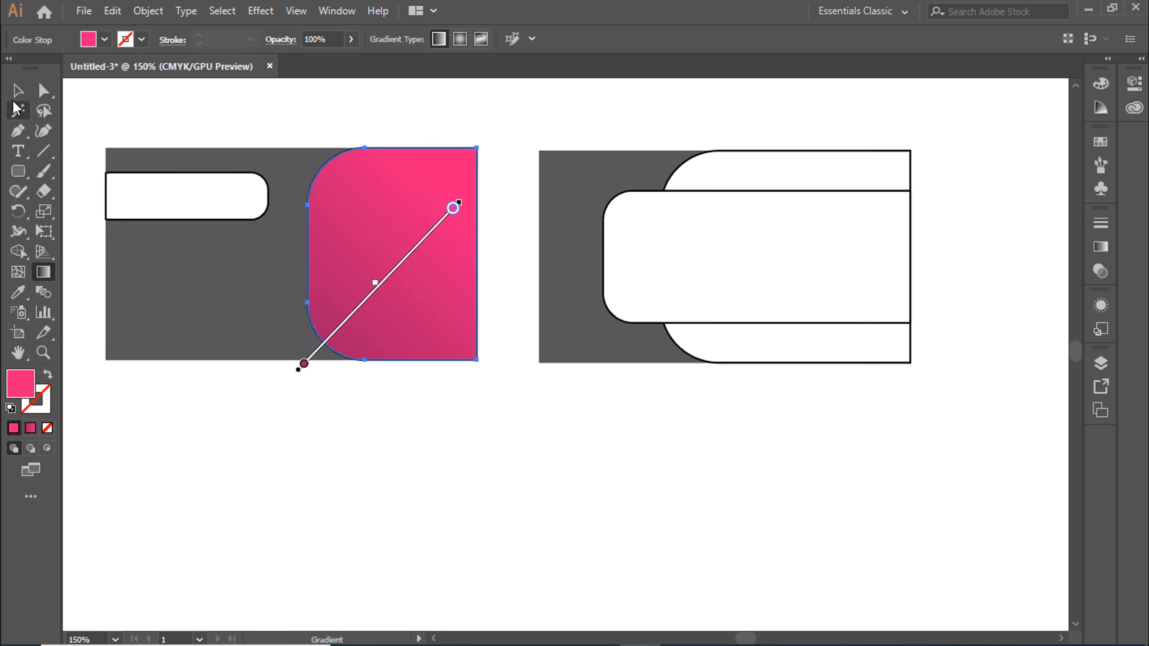
left_click(17, 92)
left_click(424, 96)
Remove the stroke from the left card's large gradient-filled rounded shape
left_click(390, 252)
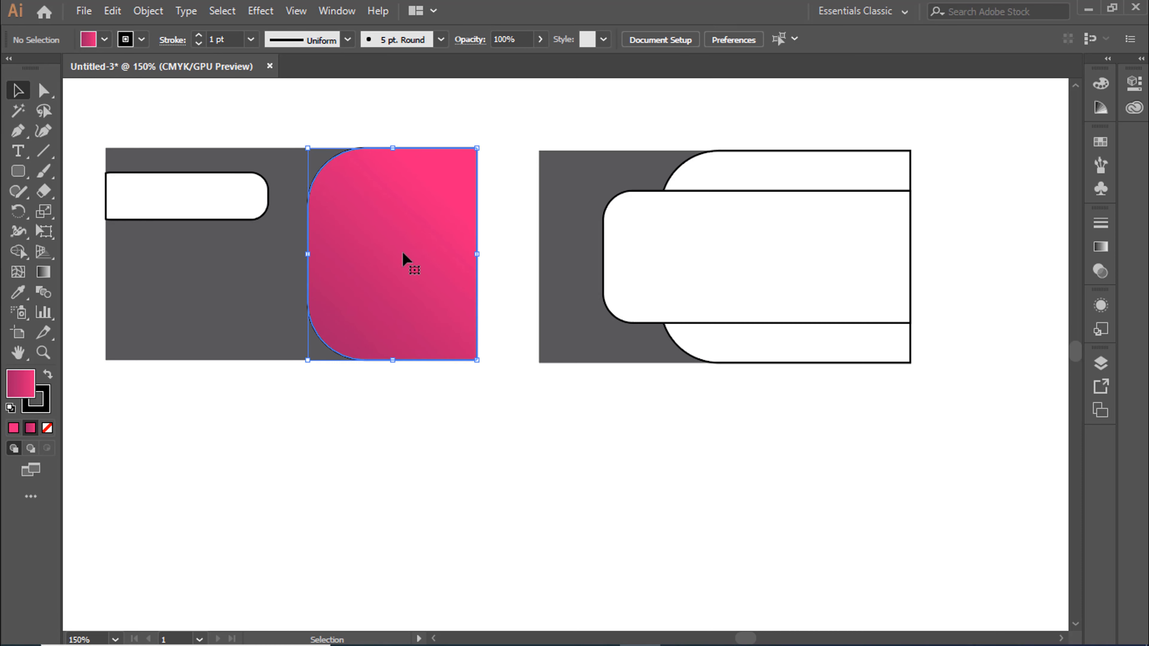
left_click(267, 277, "shift")
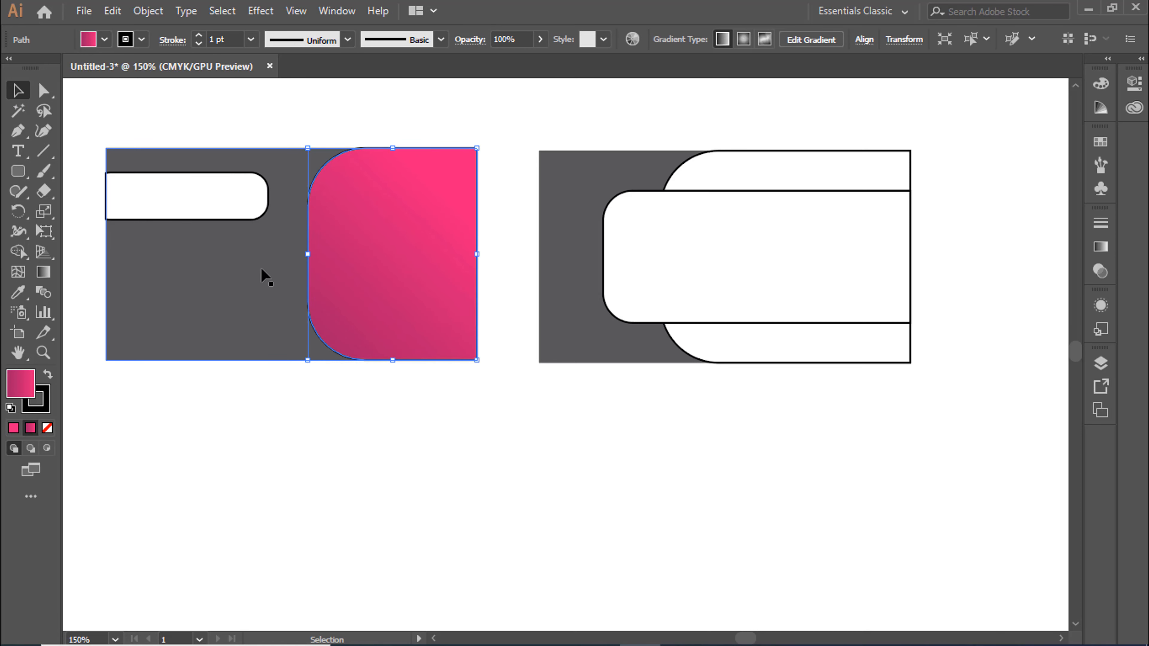
left_click(47, 406)
left_click(49, 429)
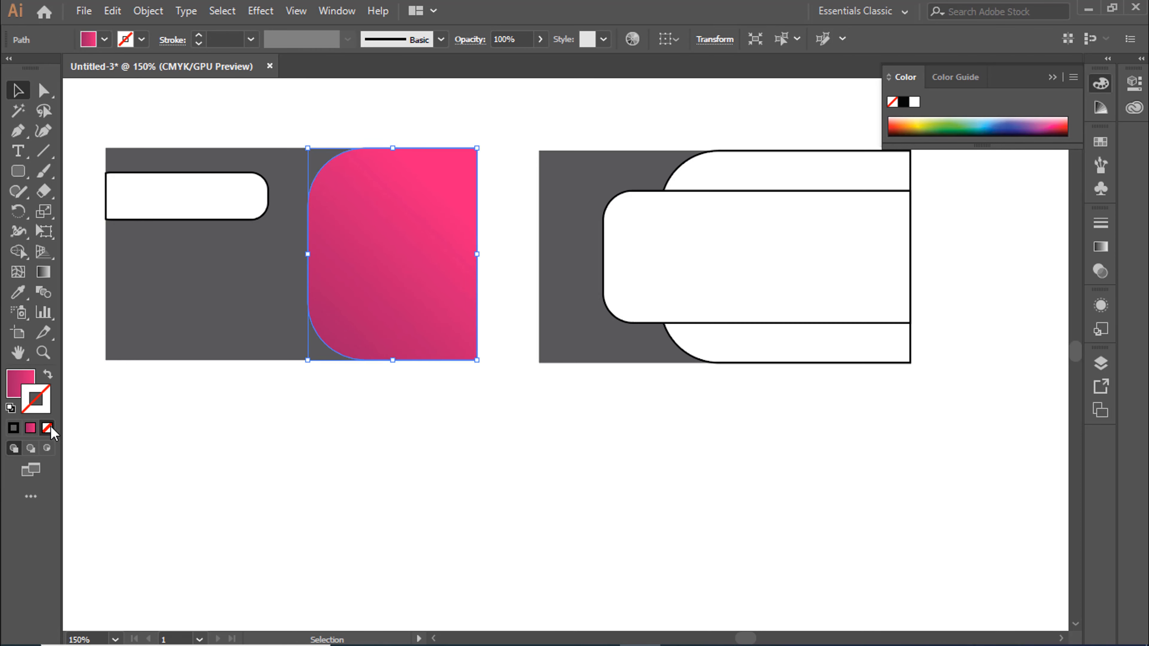
left_click(256, 439)
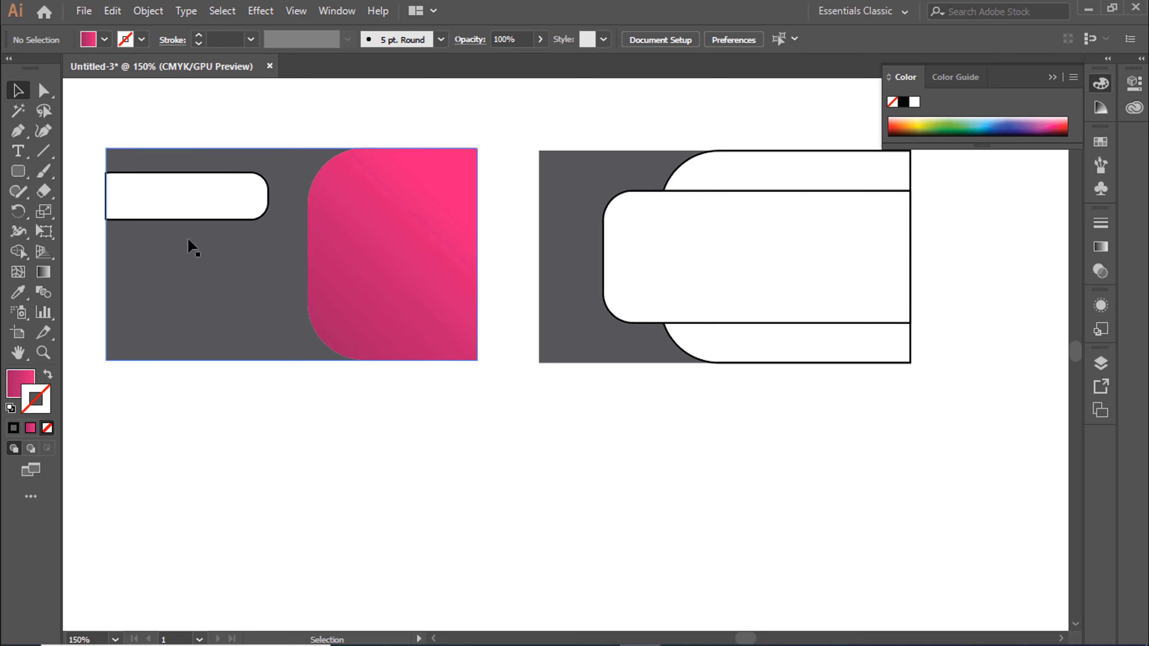
Copy the large shape's pink gradient and missing stroke onto the left card's small rounded bar with the Eyedropper
left_click(209, 211)
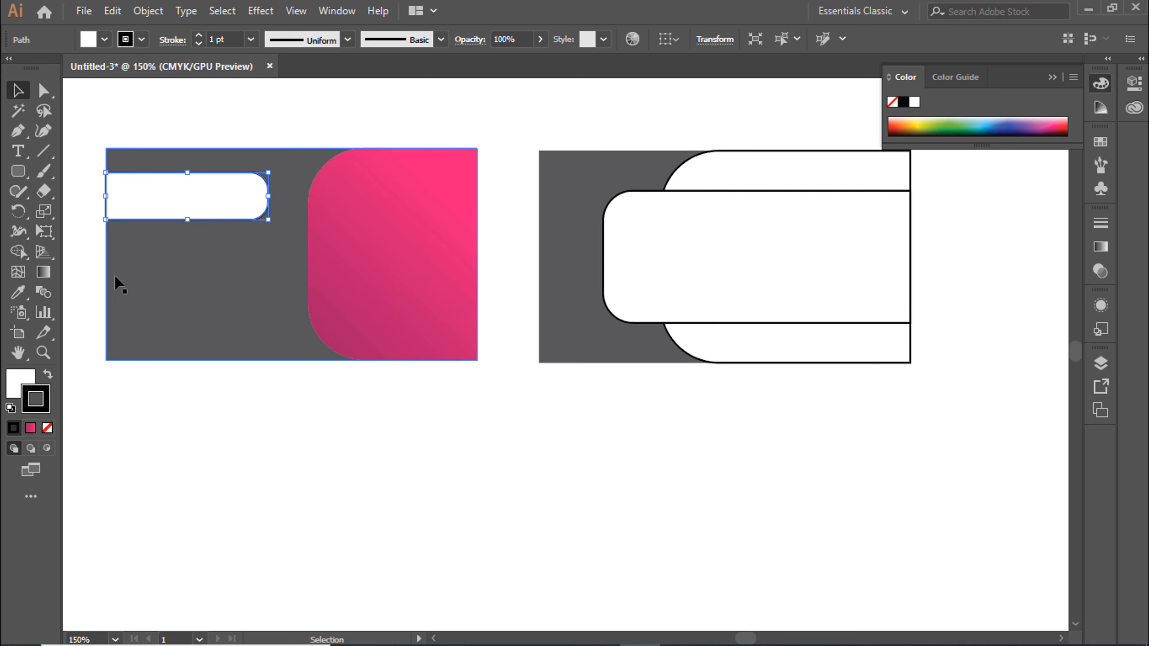
left_click(23, 297)
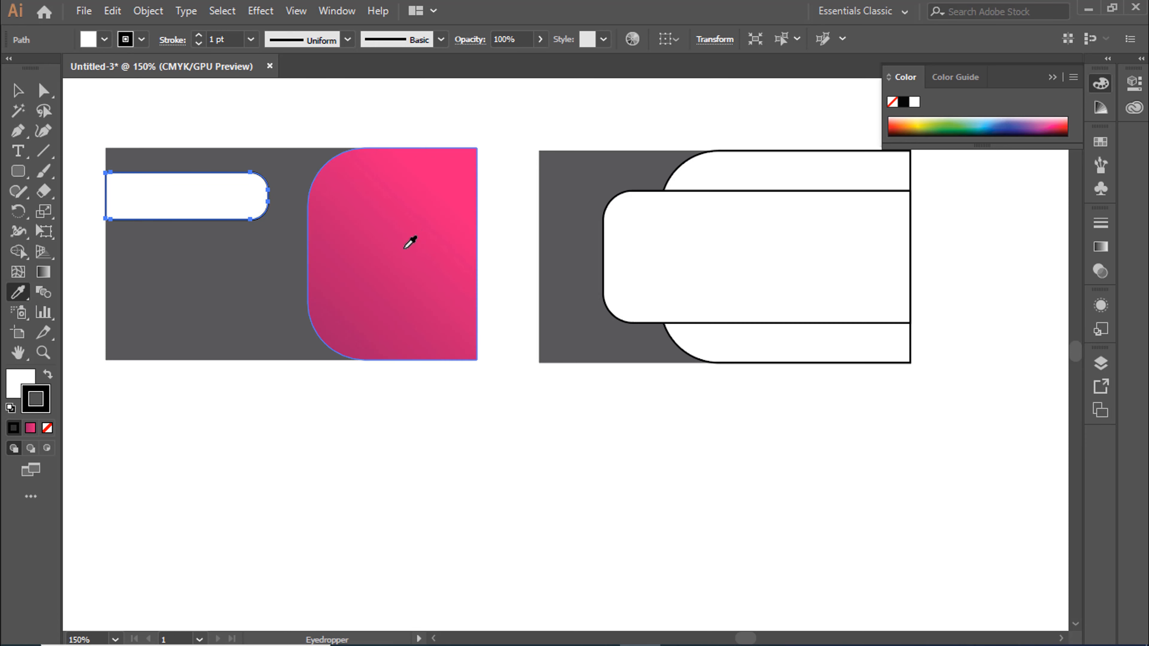
left_click(416, 237)
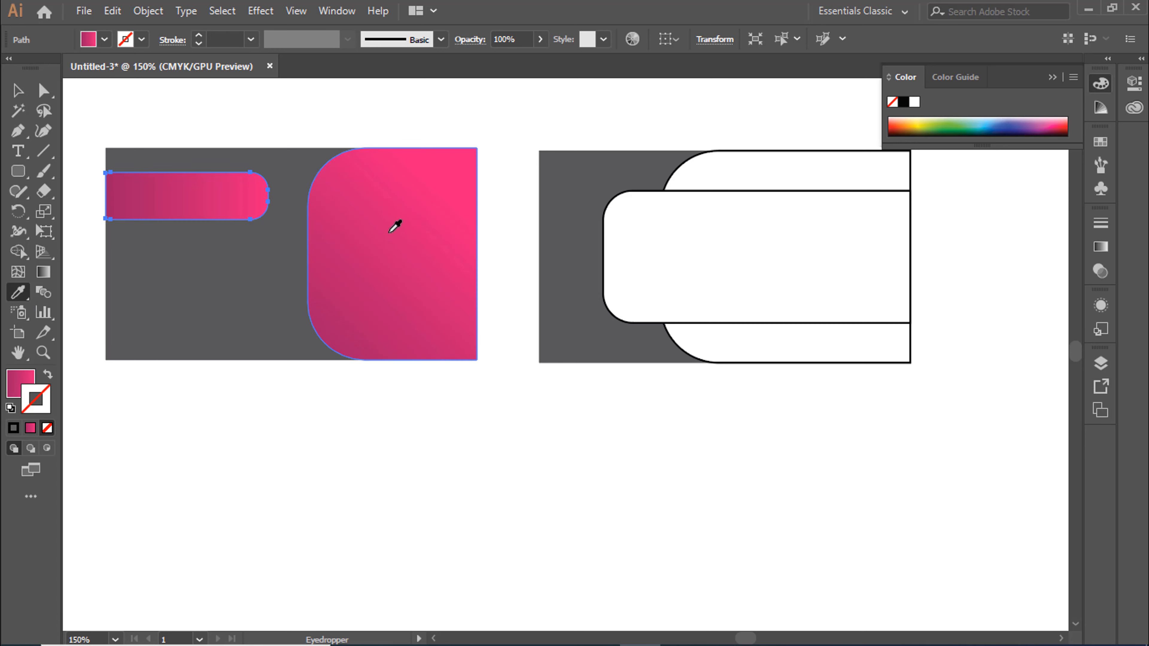
key("v")
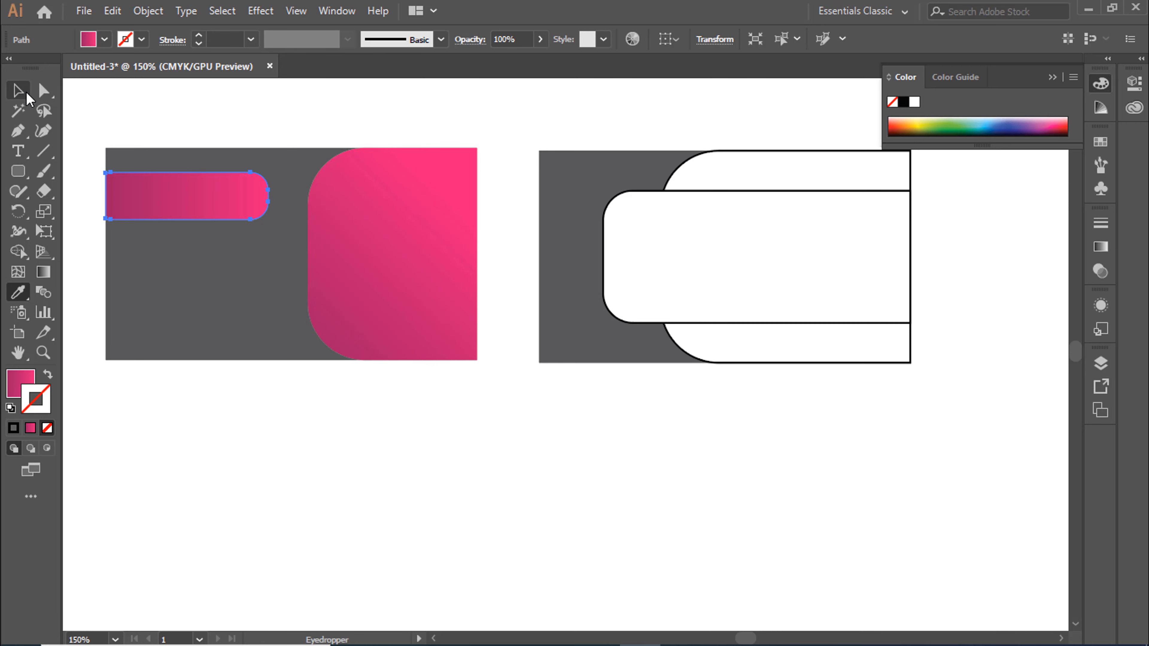
left_click(413, 135)
Copy the same pink gradient and missing stroke onto the right card's wide rounded rectangle with the Eyedropper
left_click(683, 263)
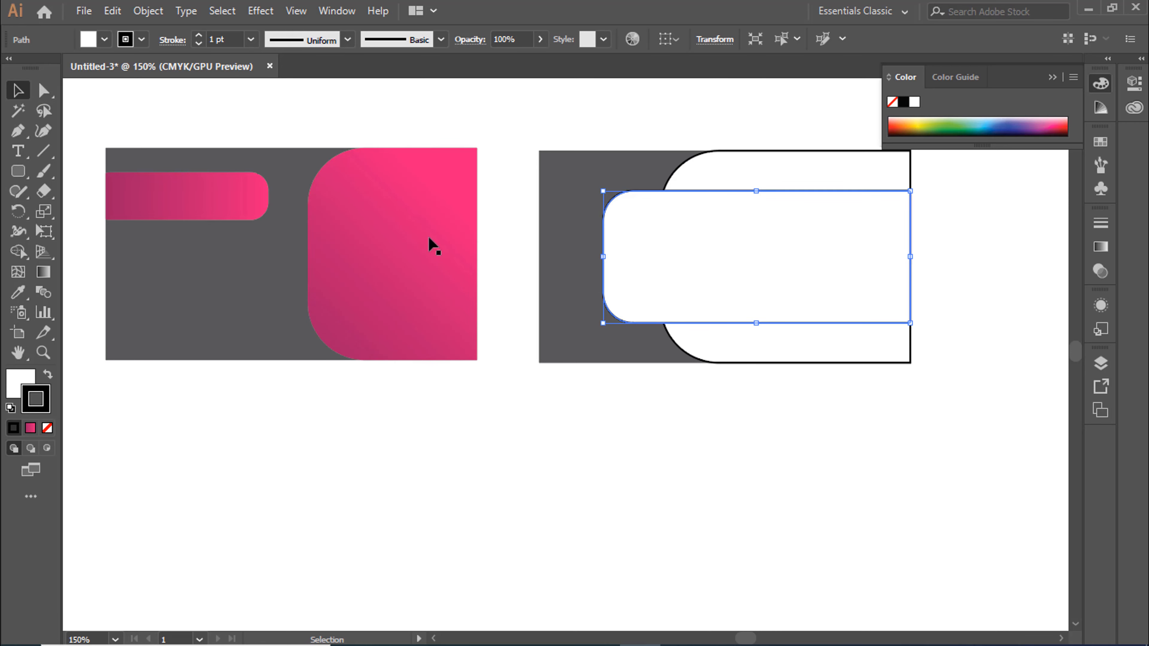
left_click(18, 294)
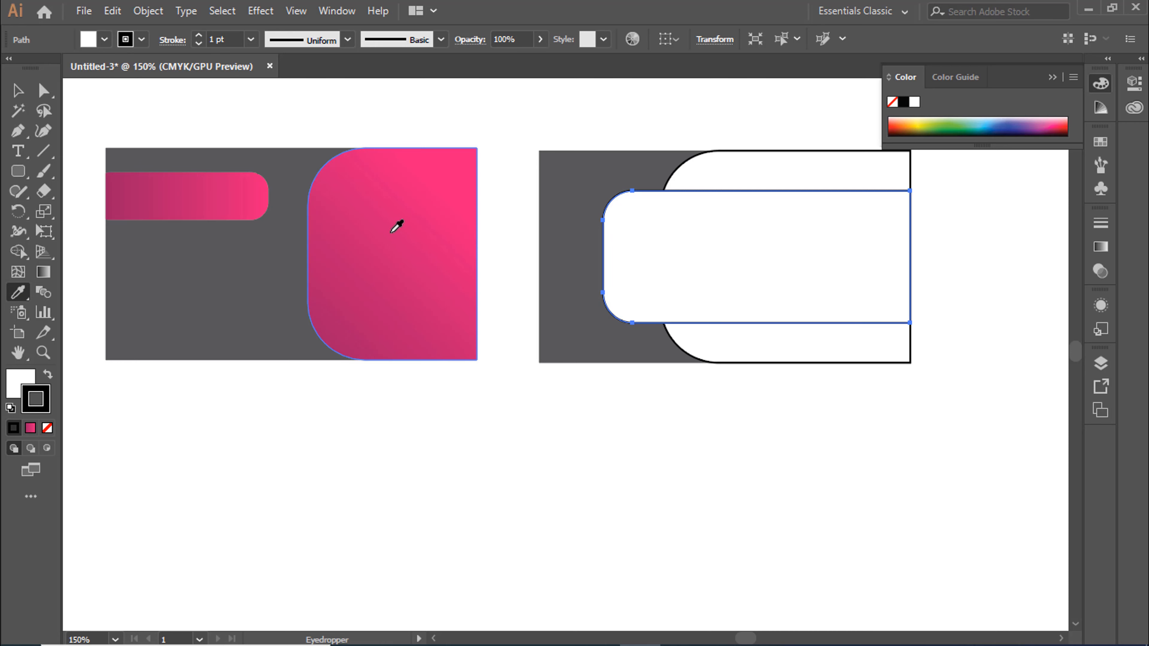
left_click(392, 231)
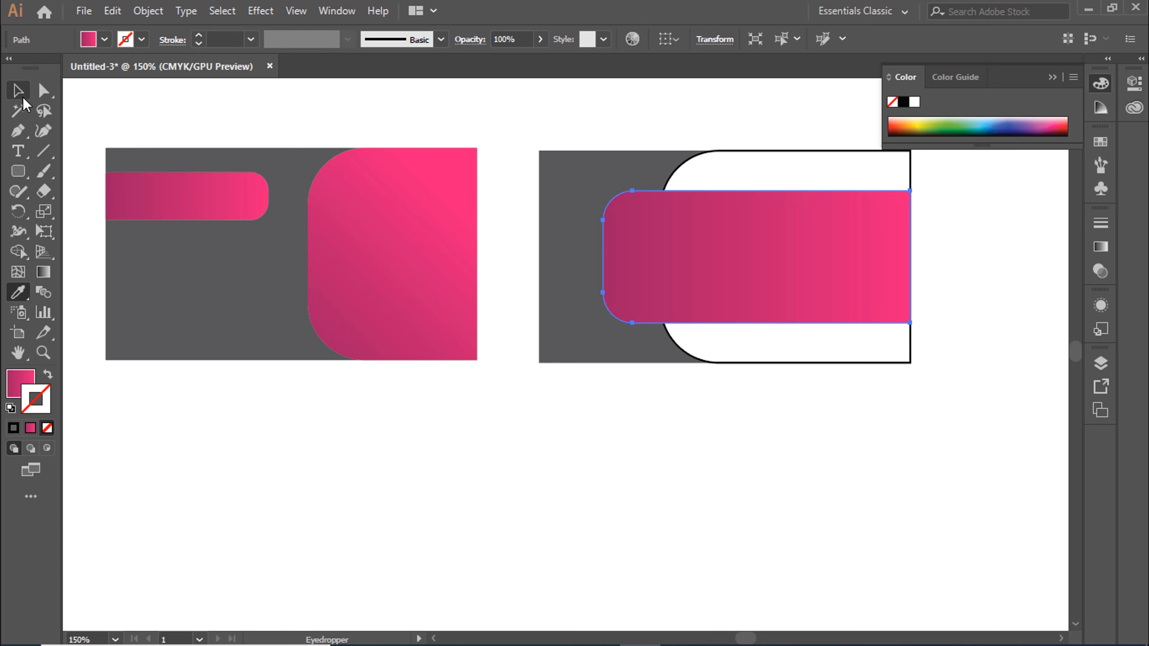
left_click(356, 96)
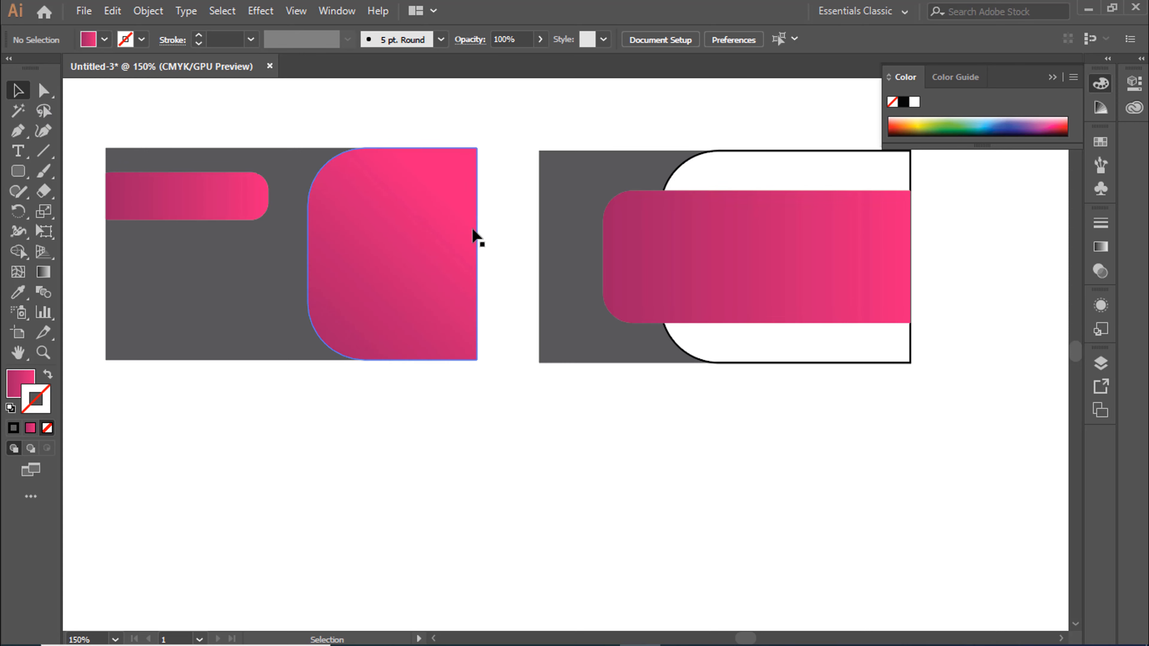
Remove the stroke from the right card's large white rounded shape
left_click(815, 361)
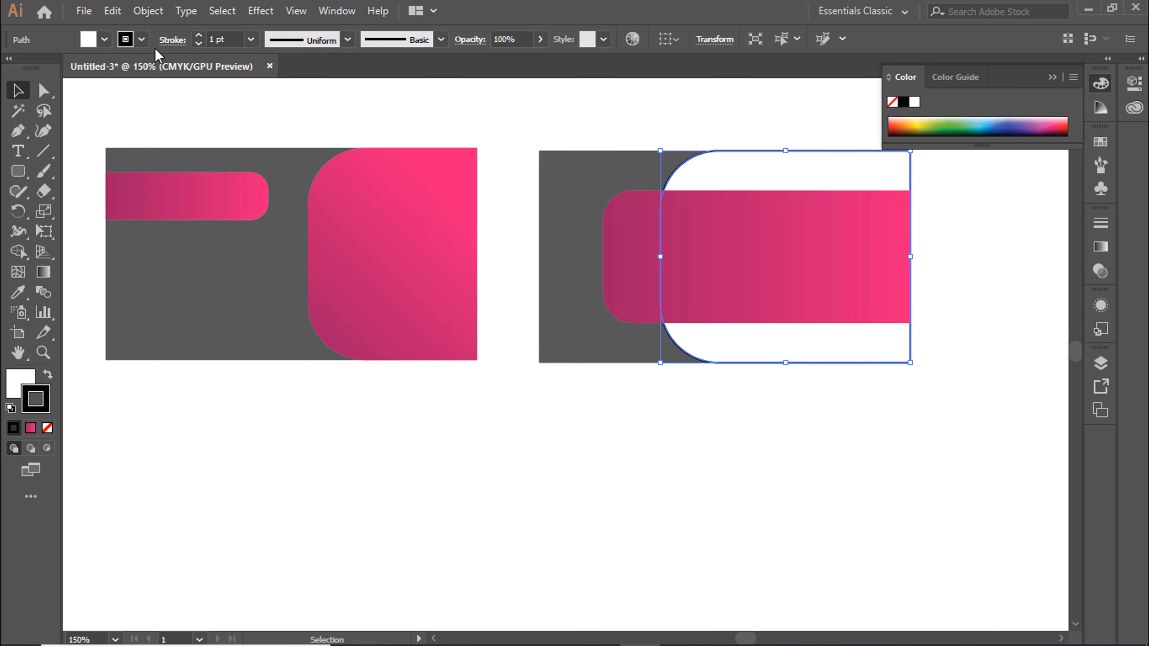
left_click(143, 43)
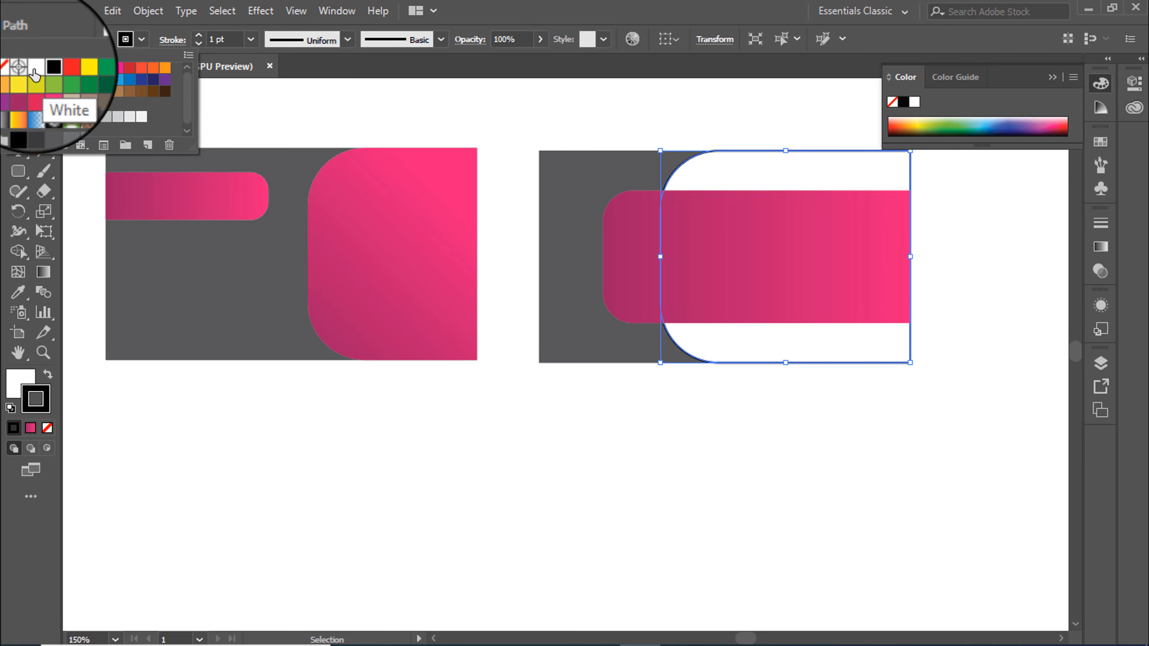
left_click(11, 68)
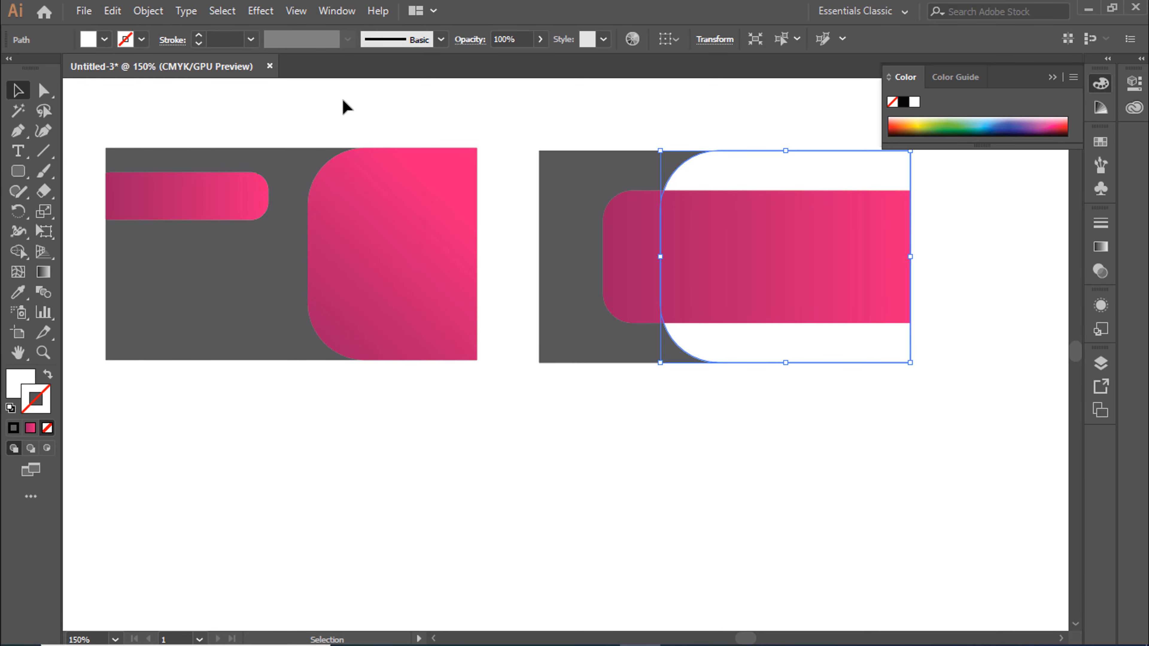
left_click(955, 271)
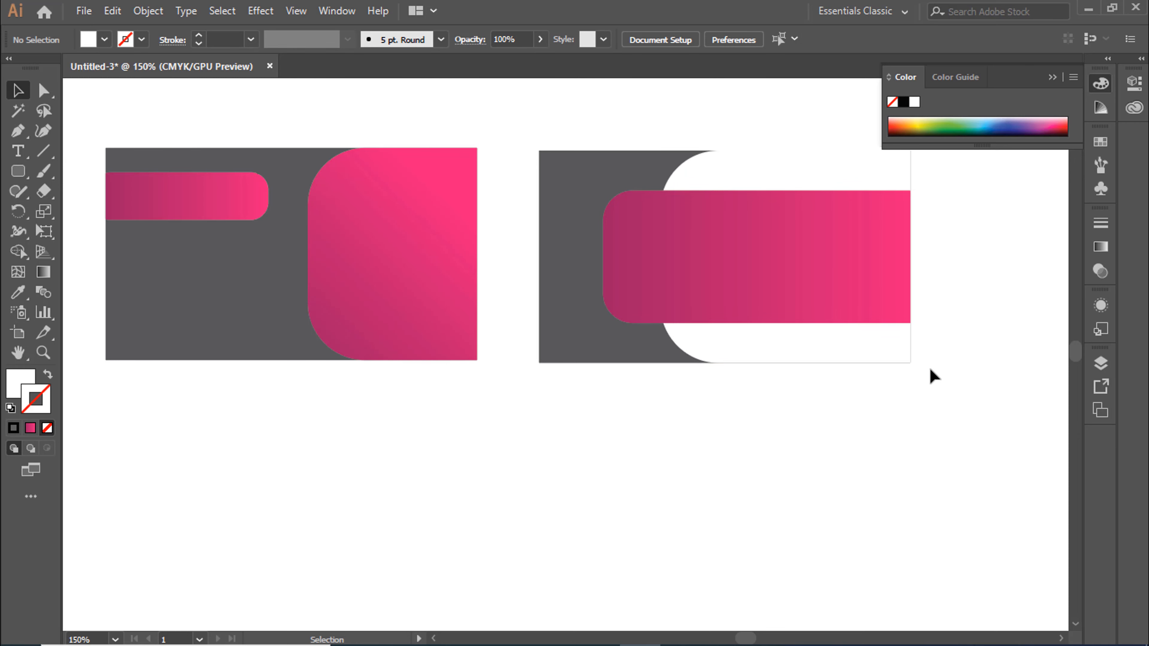
Fill the right card's large rounded shape with the grey swatch one shade lighter than K=20
left_click(898, 363)
left_click(1053, 78)
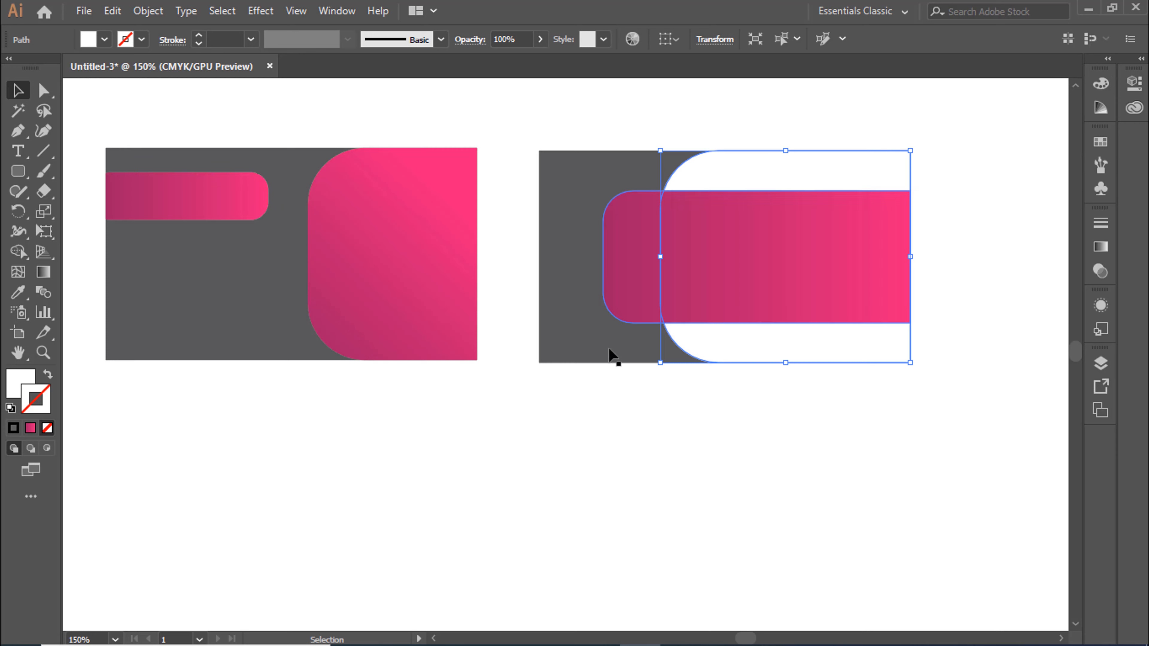
left_click(104, 40)
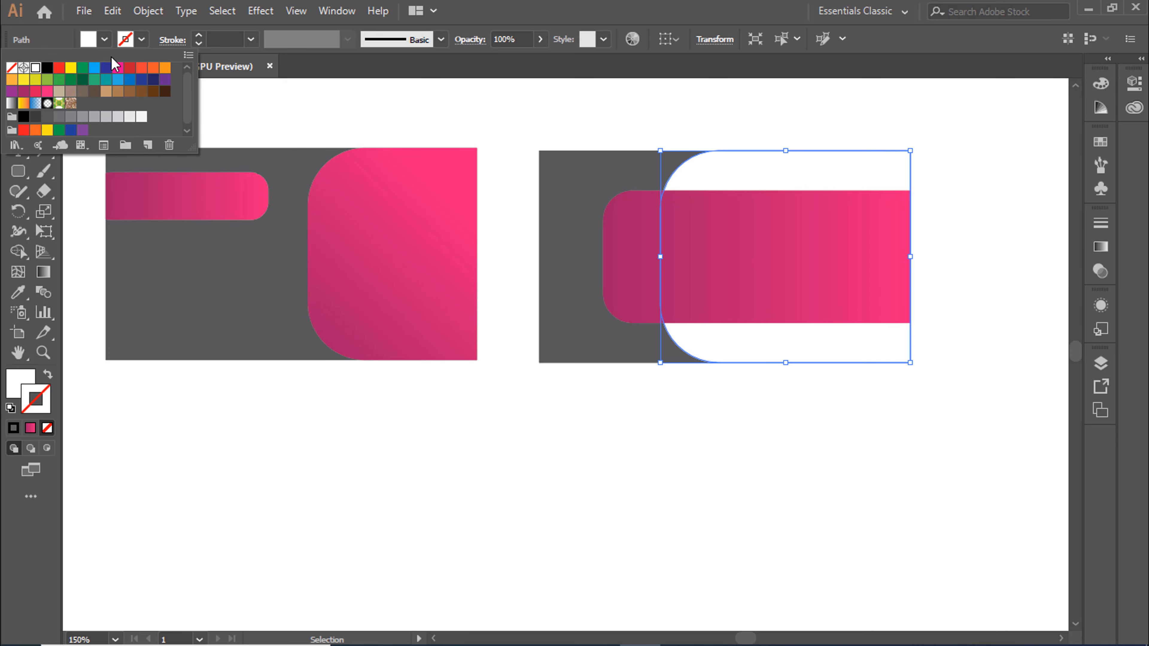
left_click(118, 118)
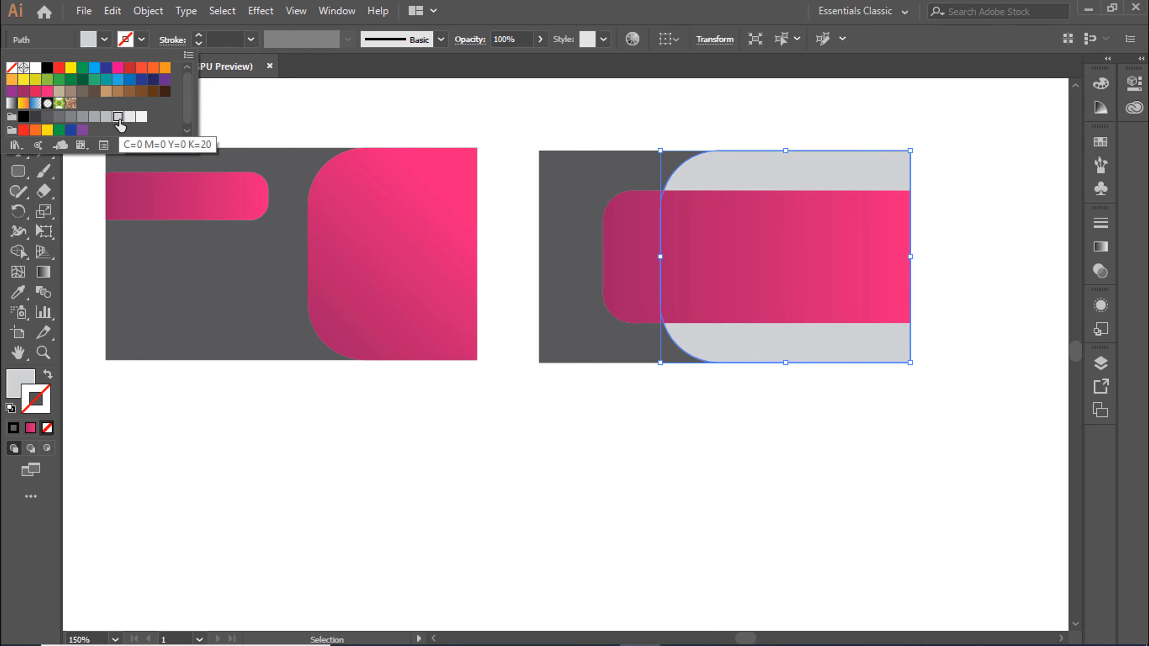
left_click(130, 117)
left_click(509, 106)
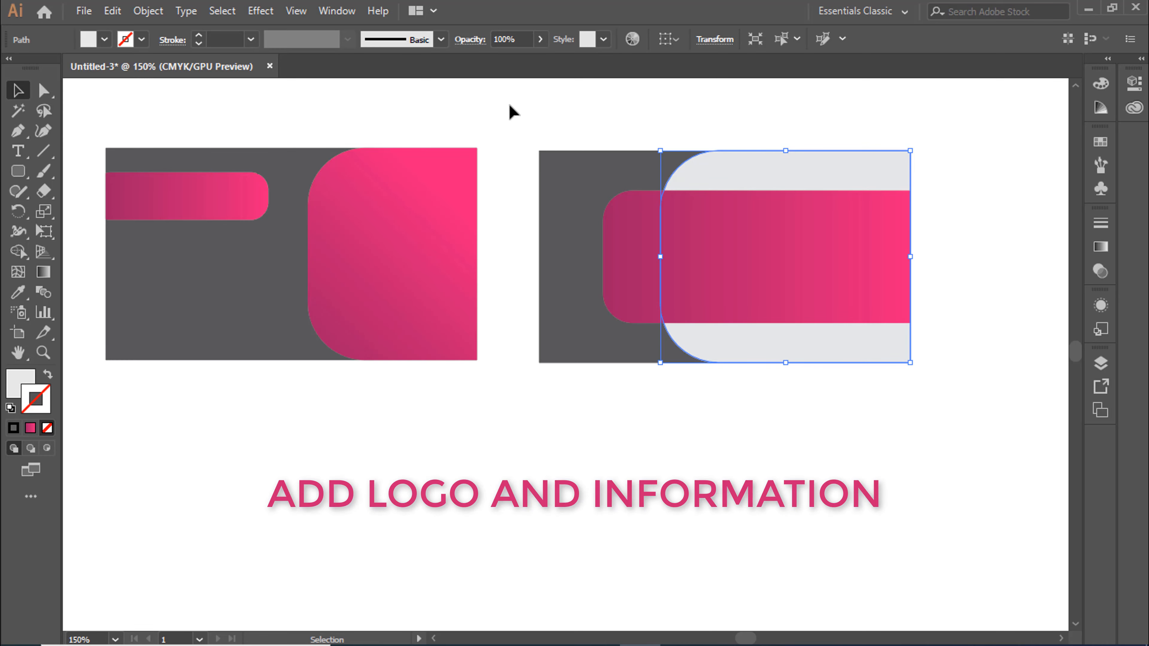
left_click(511, 107)
Bring the BRONZE GRAPHICS title to the front and move it onto the left card's small pink bar
key("ctrl+minus")
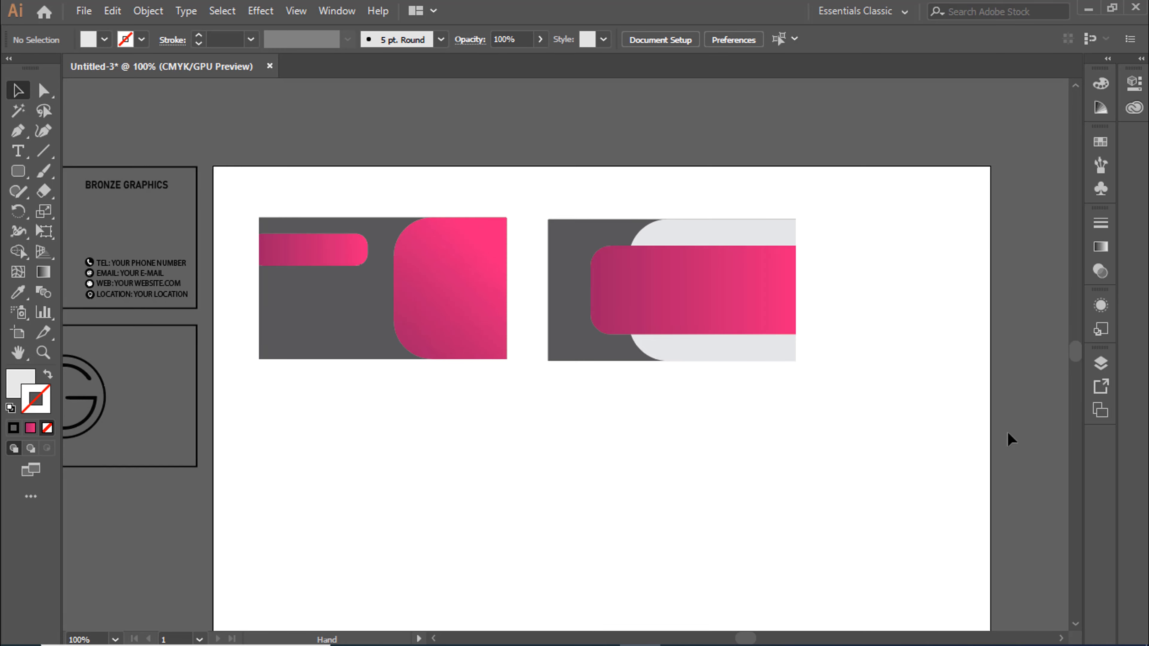
left_click_drag(598, 424, 762, 391)
left_click(301, 157)
right_click(307, 158)
left_click(347, 283)
left_click_drag(312, 151, 497, 216)
right_click(496, 219)
mouse_move(724, 455)
left_click(852, 458)
left_click(851, 458)
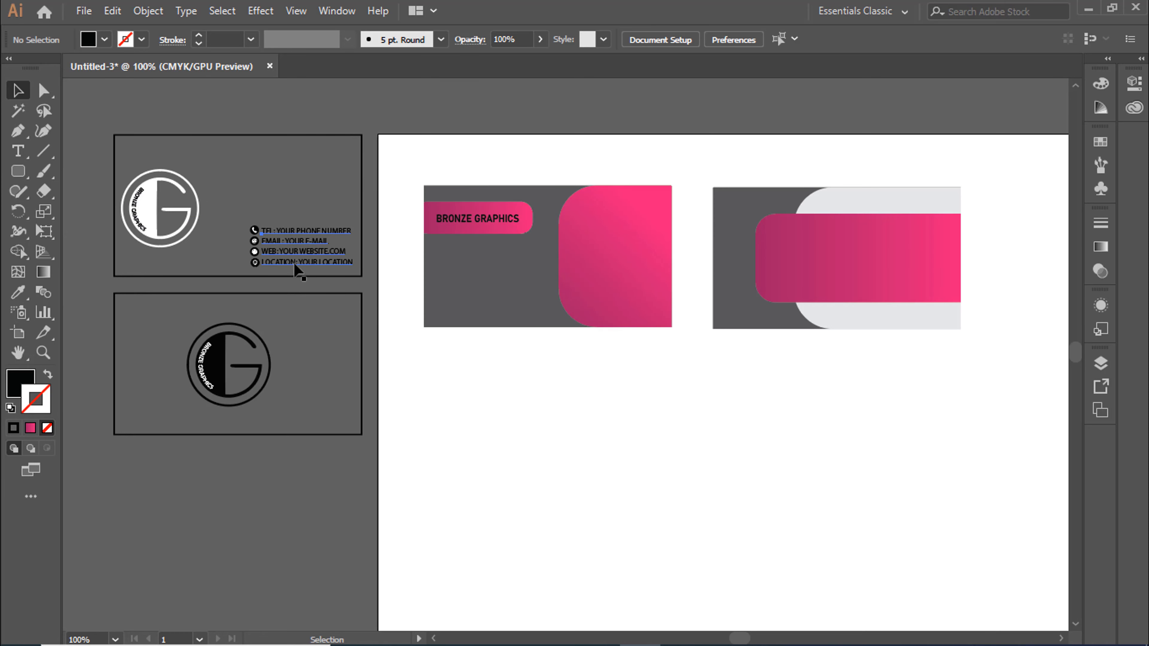
Place a copy of the contact details and their icons in the left card's lower dark grey area
left_click(317, 265)
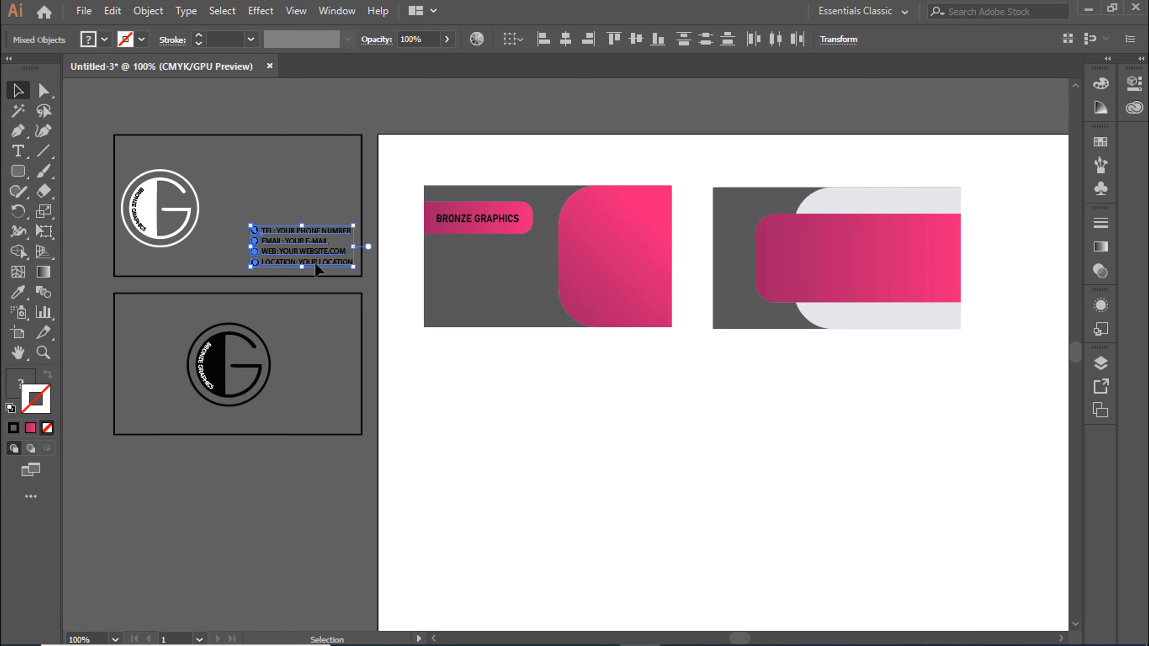
left_click_drag(316, 268, 506, 314)
left_click(540, 328)
Place a copy of the white circular G logo on the left card's large pink rounded shape
left_click(162, 225)
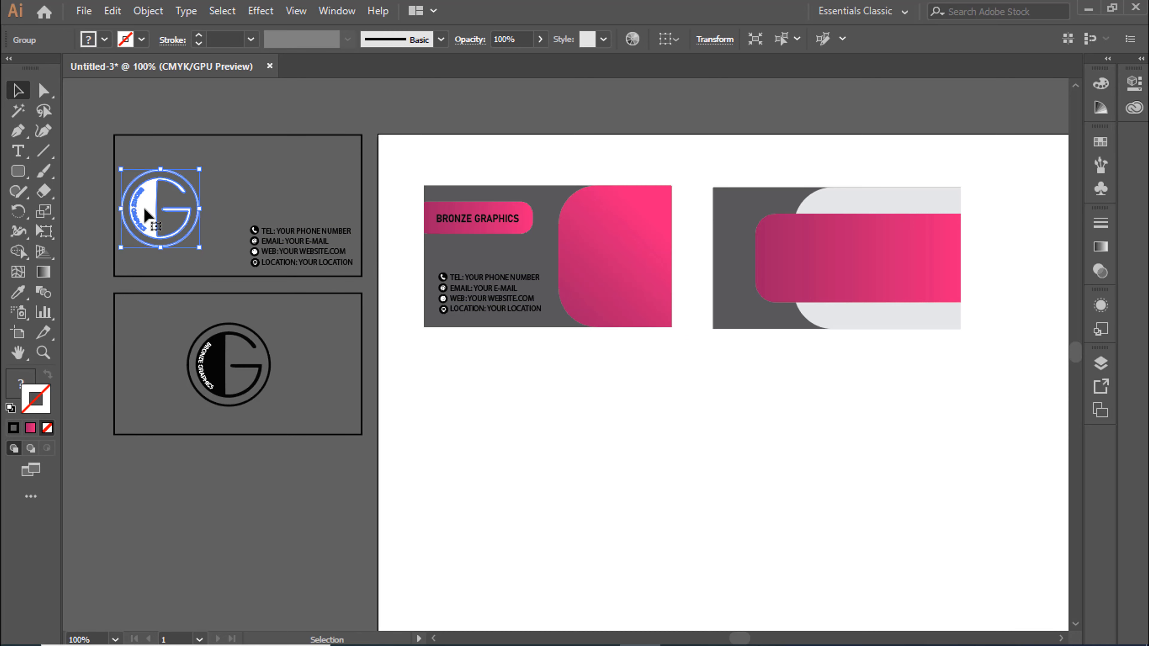
left_click_drag(162, 225, 620, 277)
right_click(607, 275)
left_click(808, 457)
left_click(809, 458)
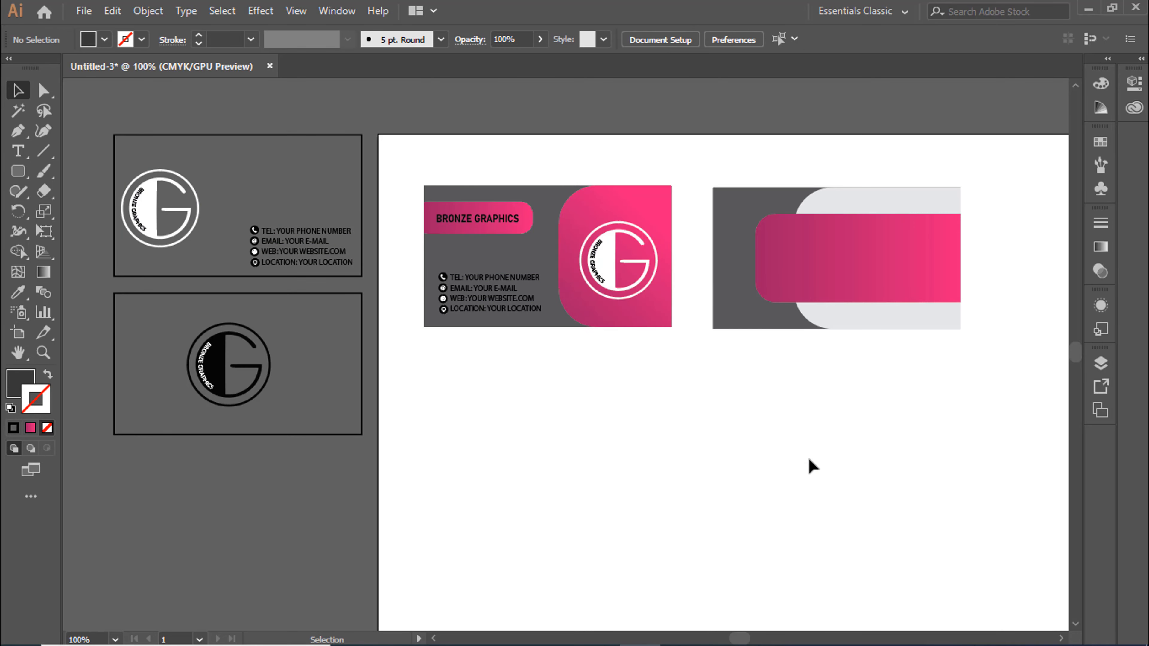
Set the fill of the left card's contact text to white
key("ctrl+plus")
left_click_drag(809, 457, 784, 561)
key("ctrl+plus")
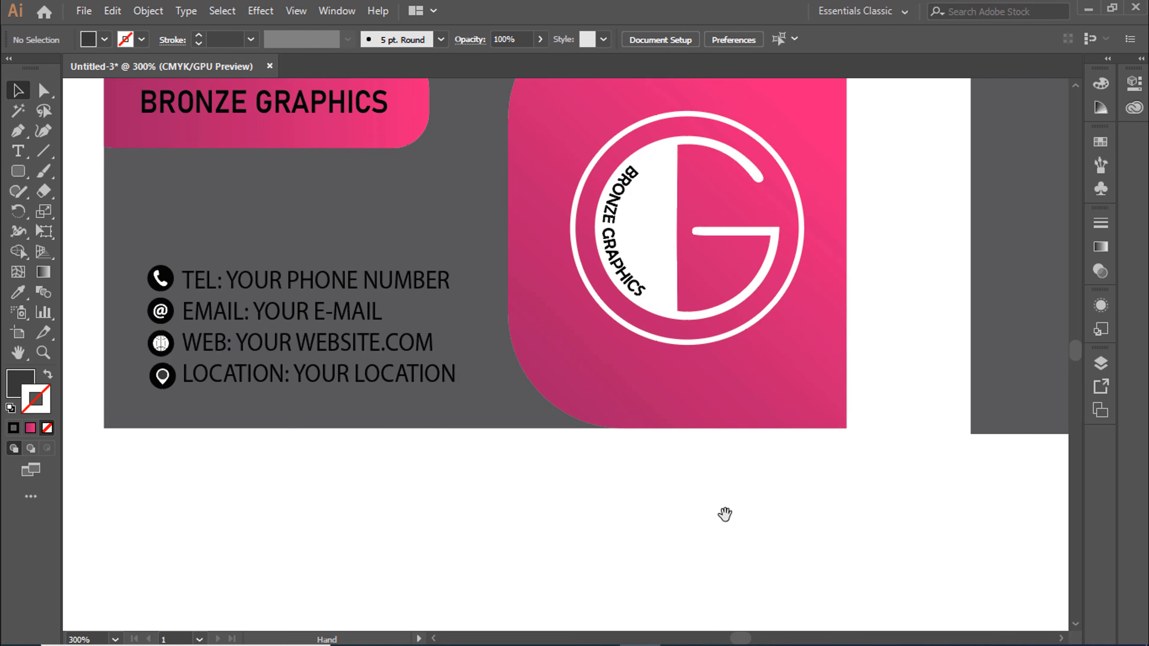
left_click_drag(725, 513, 787, 552)
left_click(508, 318)
left_click(1100, 142)
left_click(915, 187)
key("ctrl+z")
left_click(21, 383)
left_click(1099, 146)
left_click(915, 187)
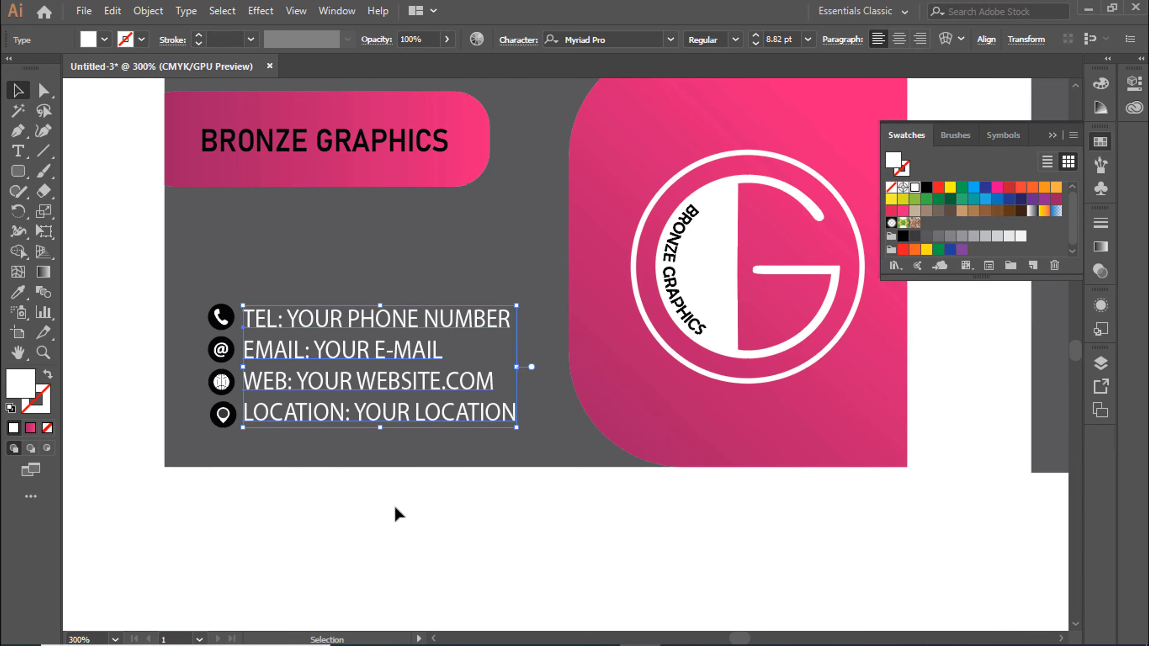
left_click(395, 509)
Copy the large shape's pink gradient onto the four circles behind the contact icons with the Eyedropper
key("ctrl+plus")
left_click(222, 450)
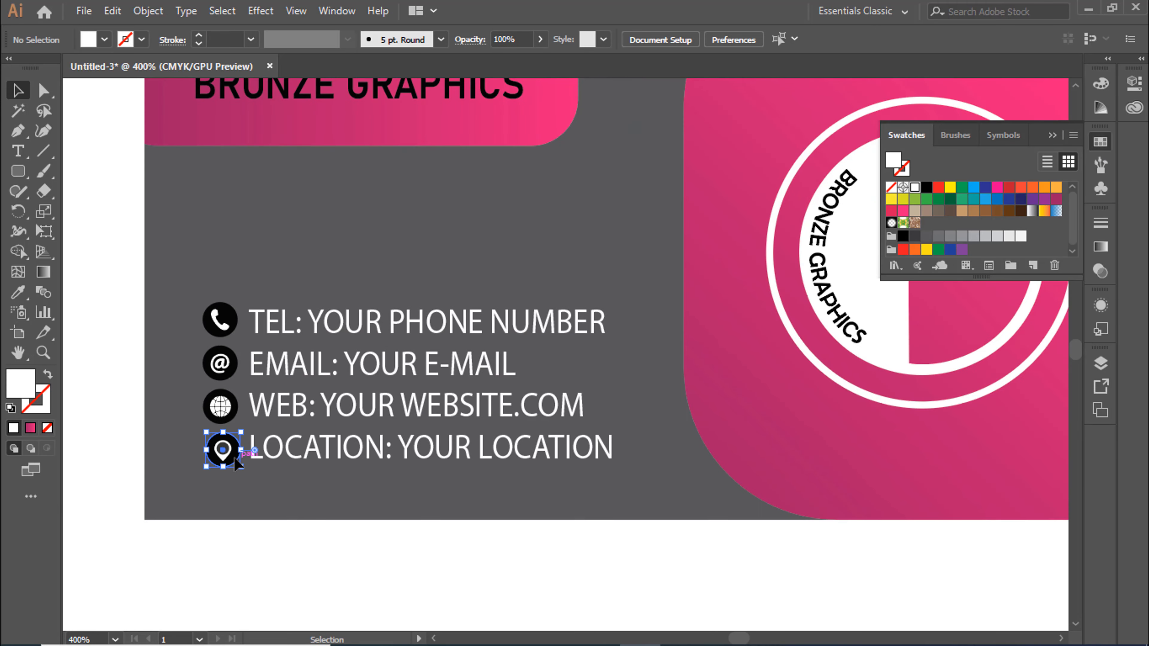
left_click(220, 406, "shift")
left_click(221, 364, "shift")
left_click(220, 320, "shift")
key("i")
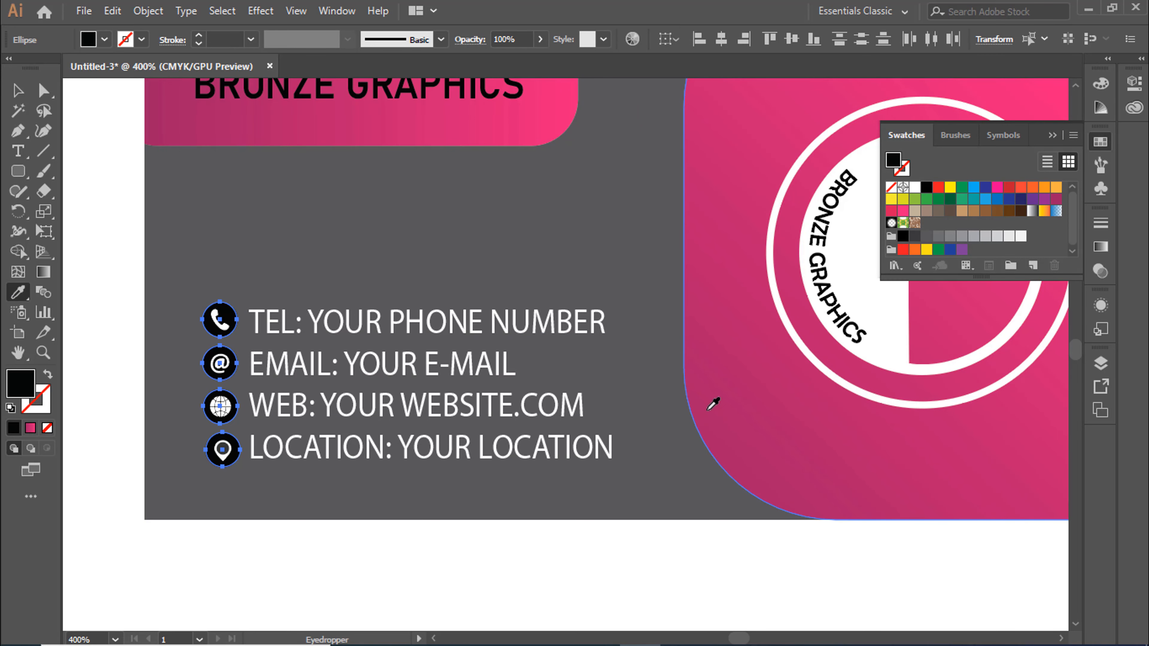
left_click(726, 385)
key("v")
Fill the dark dot inside the location icon's pin with the pink gradient
left_click(208, 430)
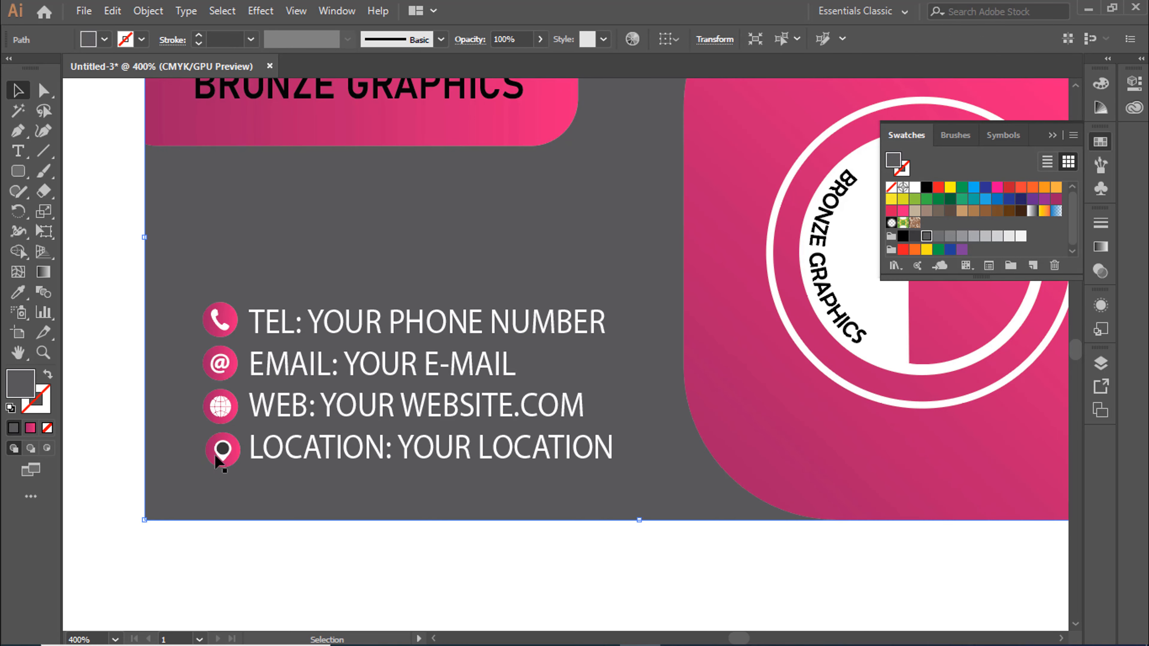
left_click(222, 449)
left_click(30, 429)
left_click(440, 507)
Colour the left card's BRONZE GRAPHICS title with the card background's dark grey using the Eyedropper
left_click_drag(442, 511, 423, 597)
left_click(346, 156)
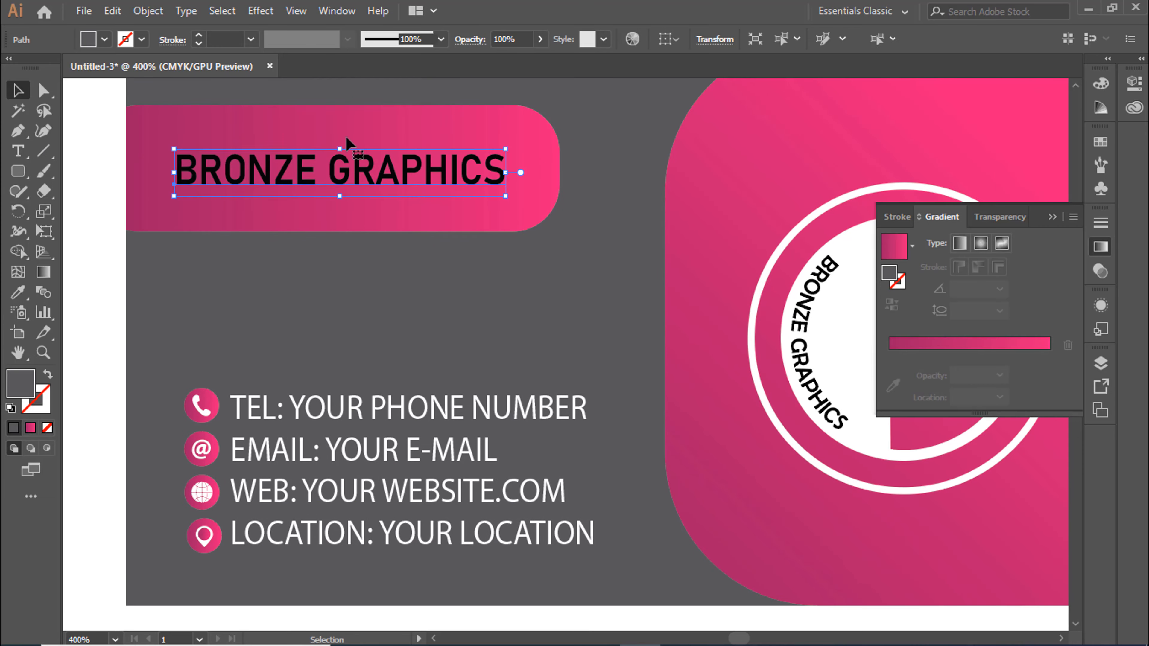
key("i")
left_click(308, 294)
left_click(18, 91)
Ungroup the circular G logo on the left card
left_click_drag(790, 347, 618, 322)
right_click(618, 322)
left_click(669, 462)
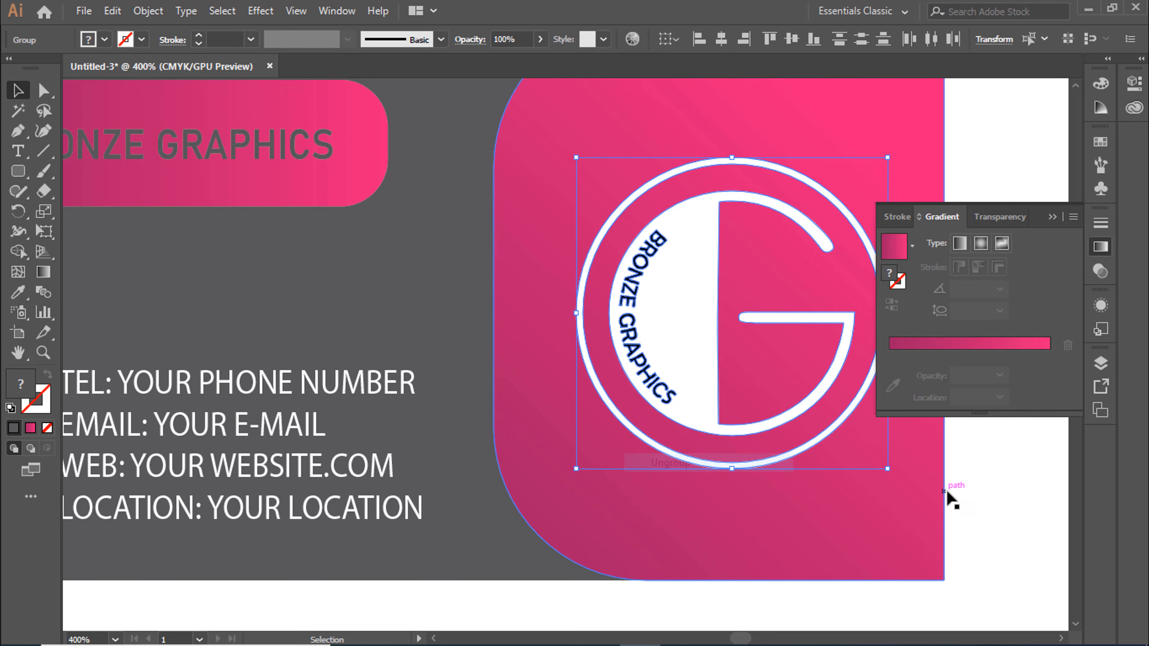
left_click(973, 502)
Copy the pink gradient onto the logo's curved BRONZE GRAPHICS lettering with the Eyedropper
left_click(632, 334)
left_click(18, 292)
left_click(536, 308)
left_click(18, 91)
left_click(991, 475)
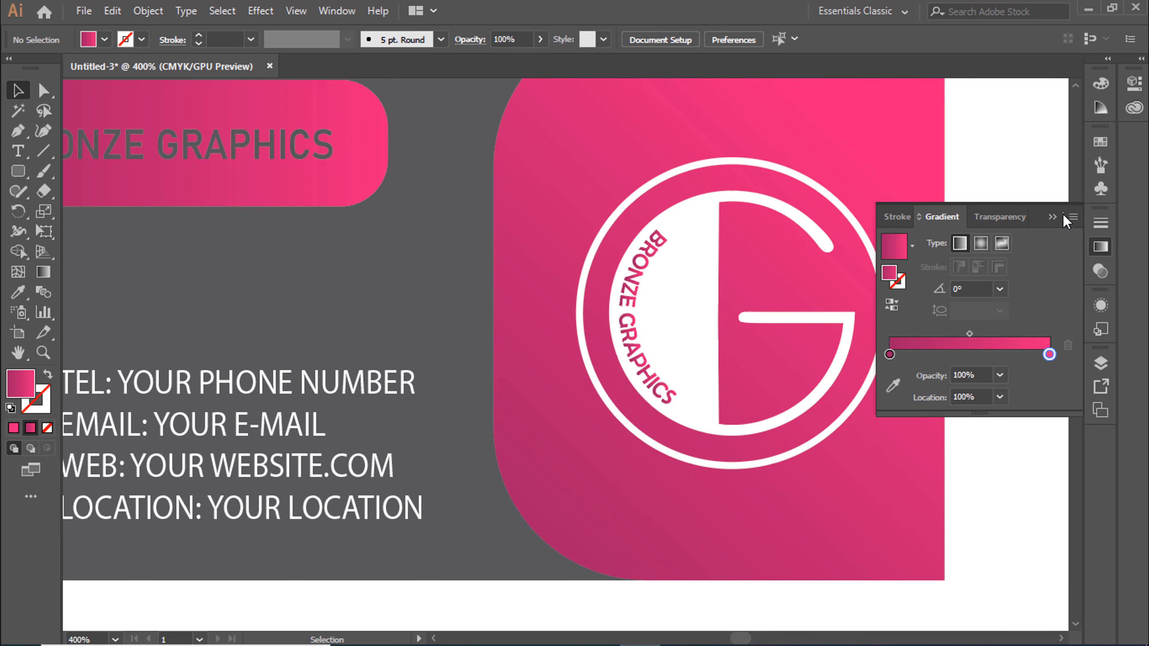
left_click(1053, 217)
Set the fill of the left card's BRONZE GRAPHICS title to white in the Color Picker
key("ctrl+minus")
left_click_drag(985, 265, 991, 285)
left_click(334, 232)
double_click(17, 385)
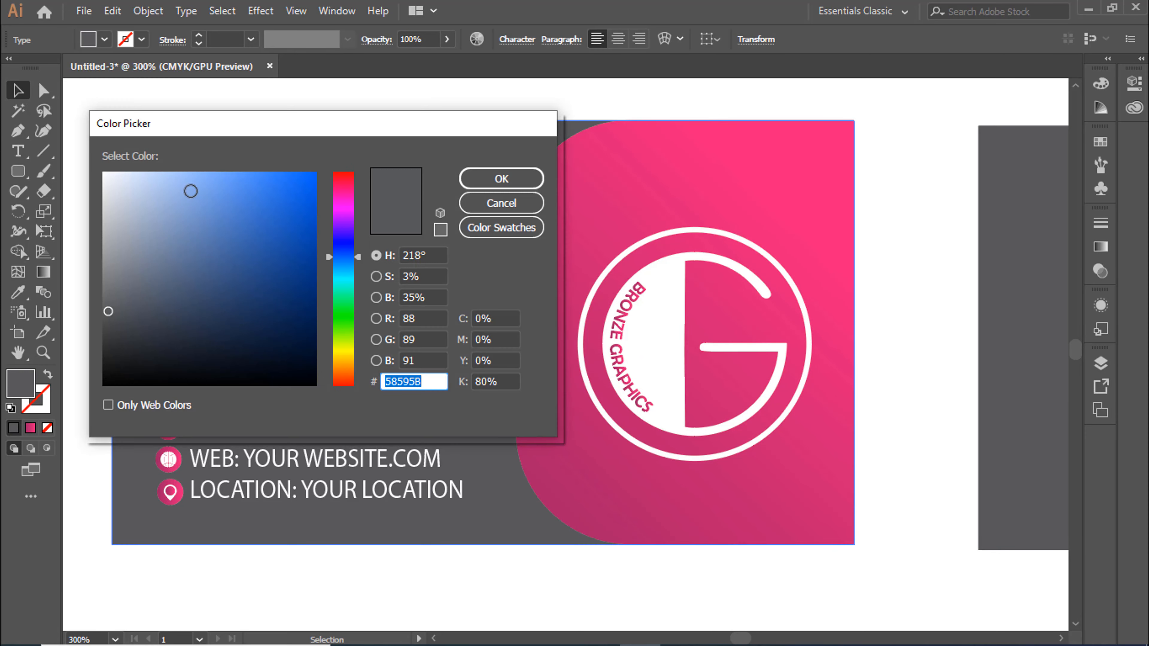
left_click_drag(203, 122, 682, 81)
left_click_drag(595, 143, 570, 114)
key("Return")
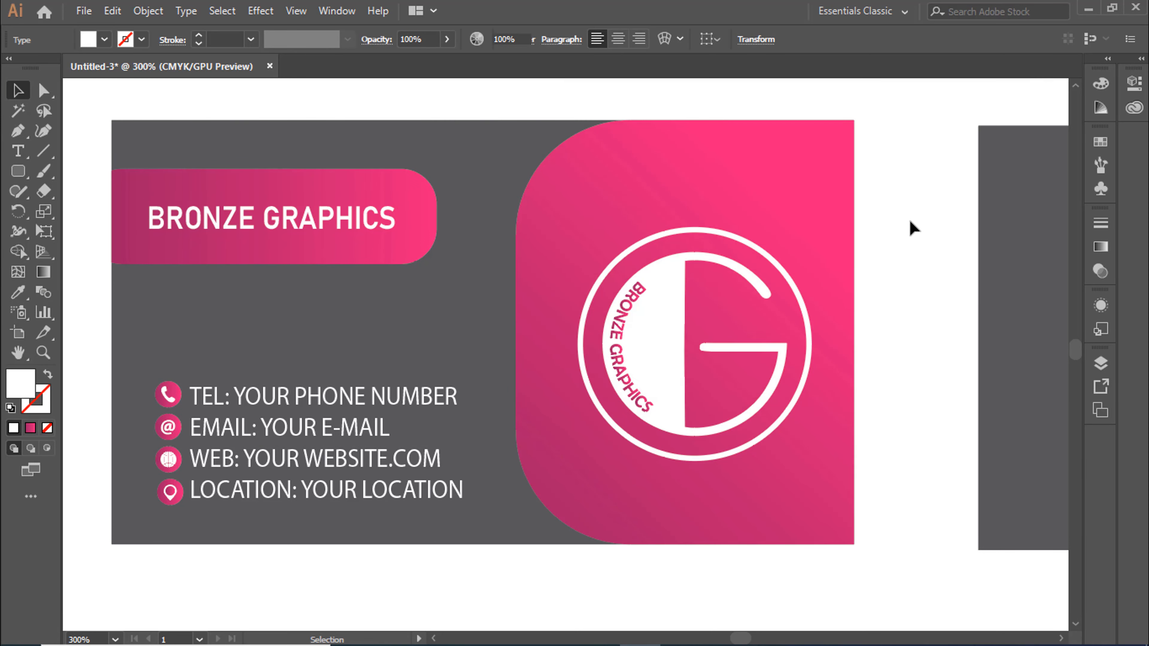
left_click(911, 229)
Place a copy of the white BRONZE GRAPHICS title on the left half of the right card's pink rectangle
key("ctrl+minus")
left_click_drag(910, 230, 636, 259)
left_click_drag(204, 216, 912, 271)
left_click(879, 396)
left_click_drag(879, 396, 793, 416)
left_click_drag(763, 289, 752, 292)
left_click(721, 411)
Add the text DESIGNER directly below the right card's title
key("t")
left_click(127, 355)
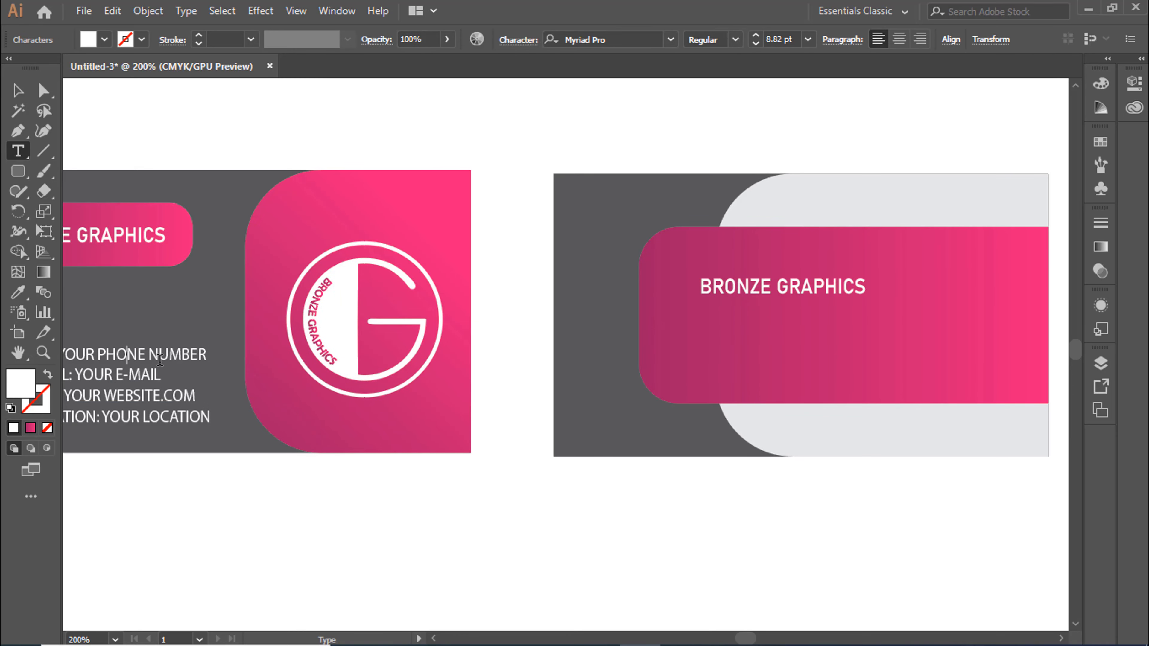
key("Escape")
left_click(709, 316)
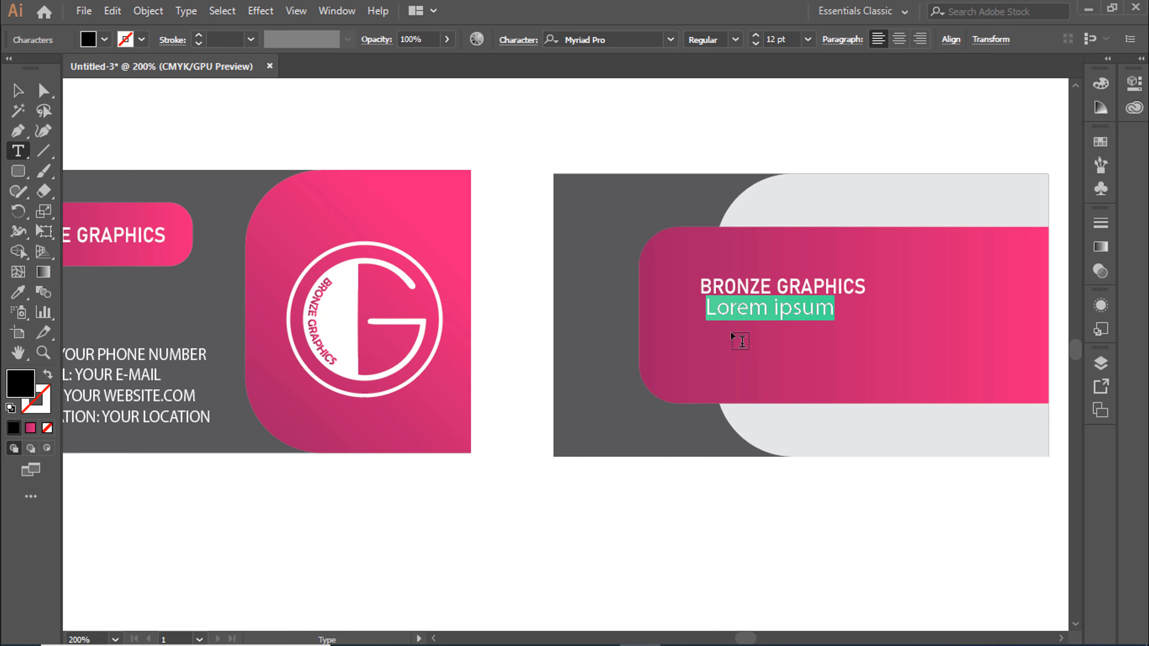
type("DESIGNER")
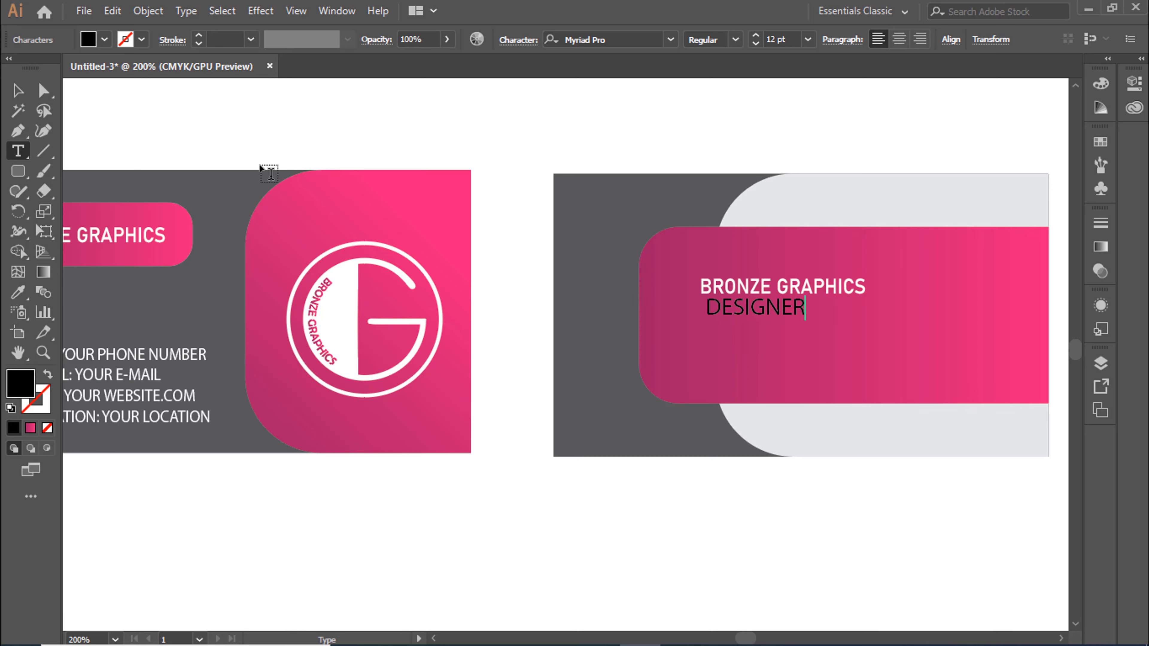
Colour the DESIGNER text white by sampling the left card's logo with the Eyedropper
left_click(14, 292)
left_click(17, 296)
left_click(343, 324)
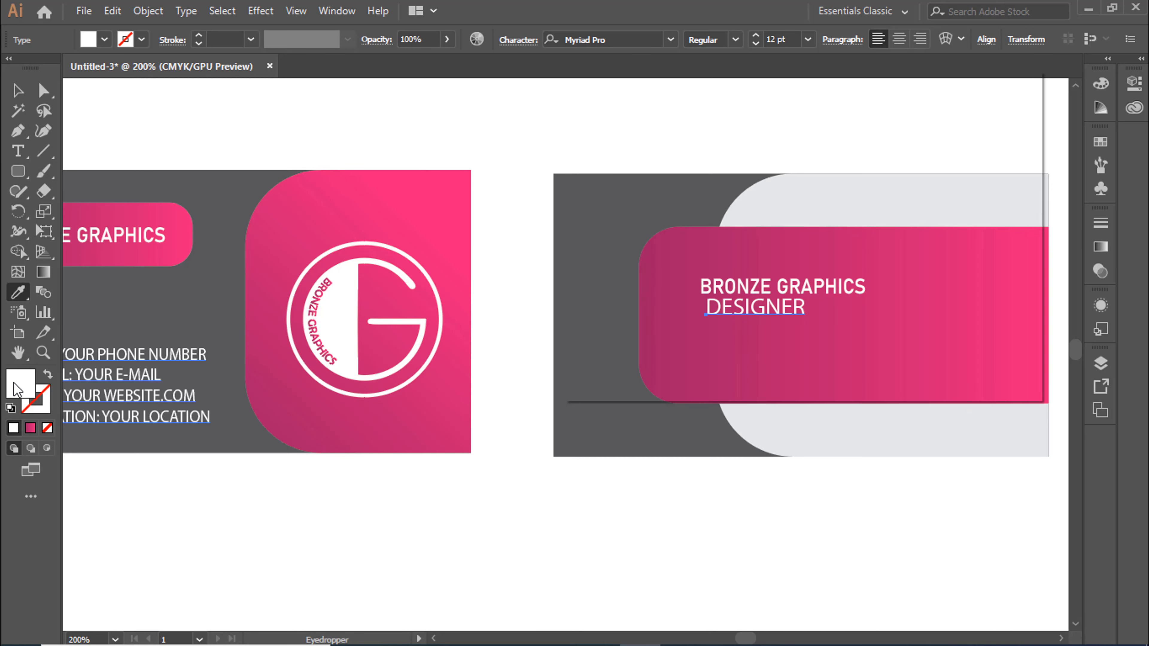
left_click(1101, 147)
Scale down the DESIGNER text and align it with the left edge of the title above it
key("v")
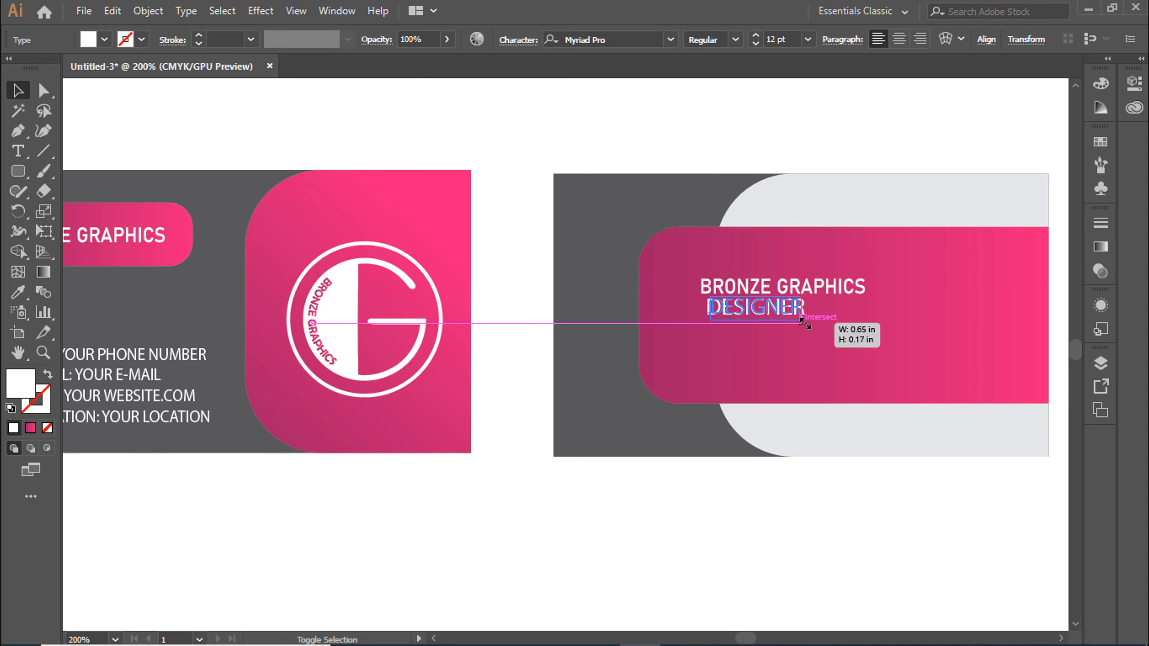
scroll(859, 410, "up", 1)
scroll(574, 360, "up", 1)
left_click_drag(640, 372, 624, 376)
left_click(603, 79)
Select all parts of the left card's circular logo and group them
scroll(739, 130, "down", 2)
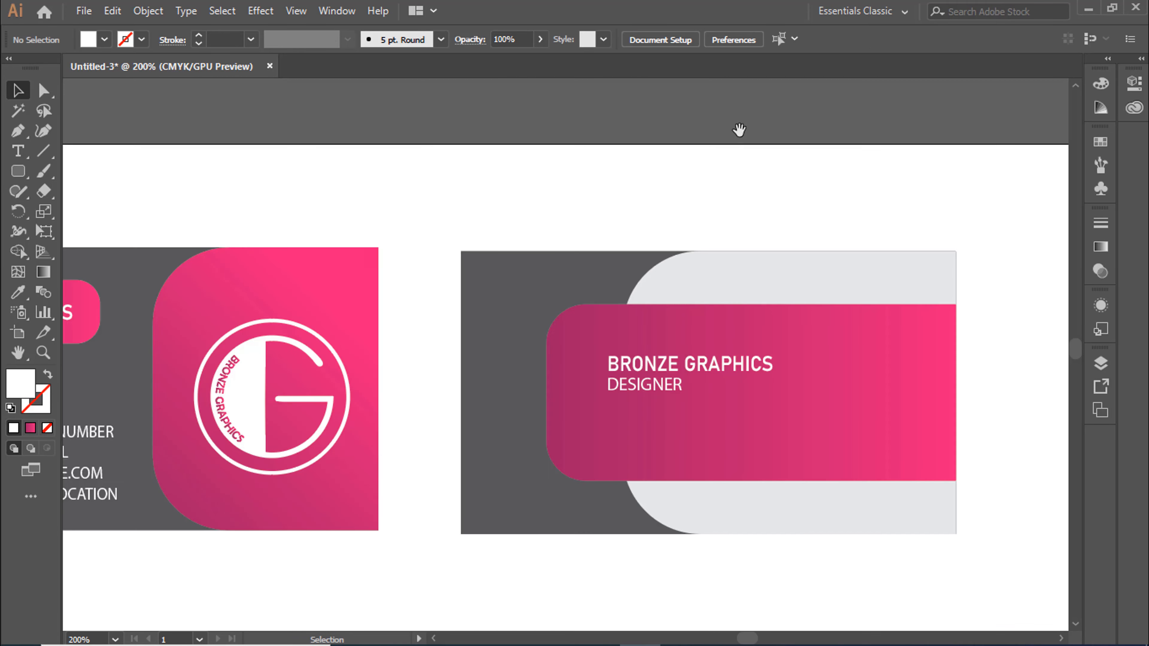
left_click(256, 369)
left_click(198, 377, "shift")
left_click(219, 395, "shift")
key("ctrl+g")
right_click(248, 396)
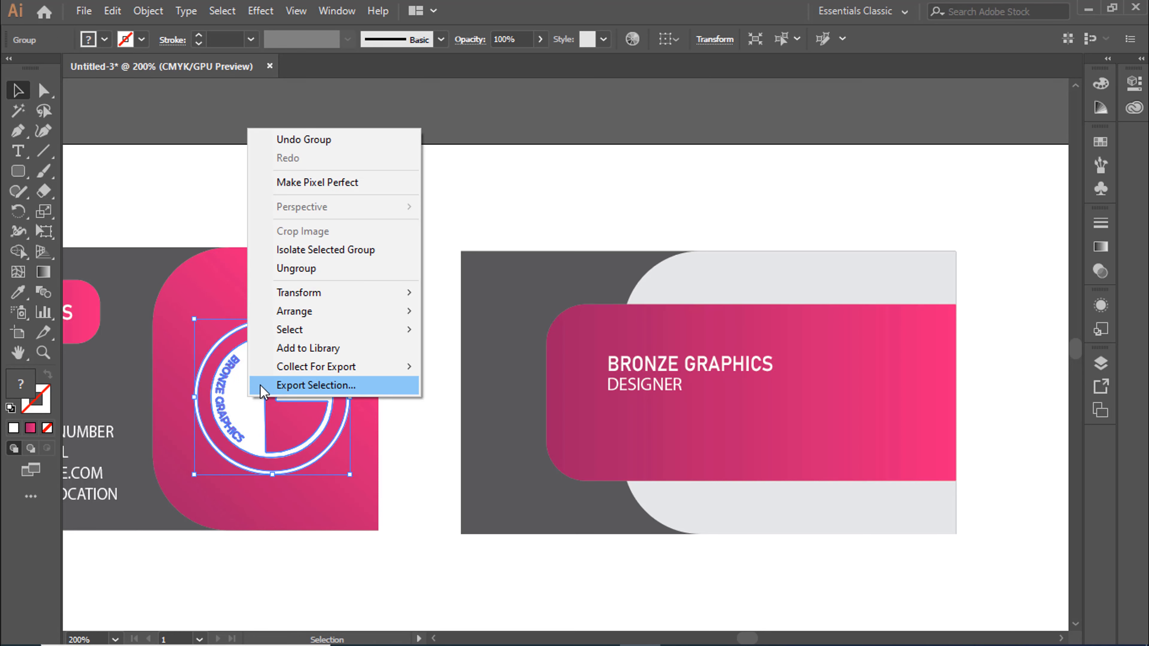
left_click(244, 401)
Place a copy of the grouped logo at the right end of the right card's pink rectangle and scale it down
left_click_drag(244, 401, 874, 433)
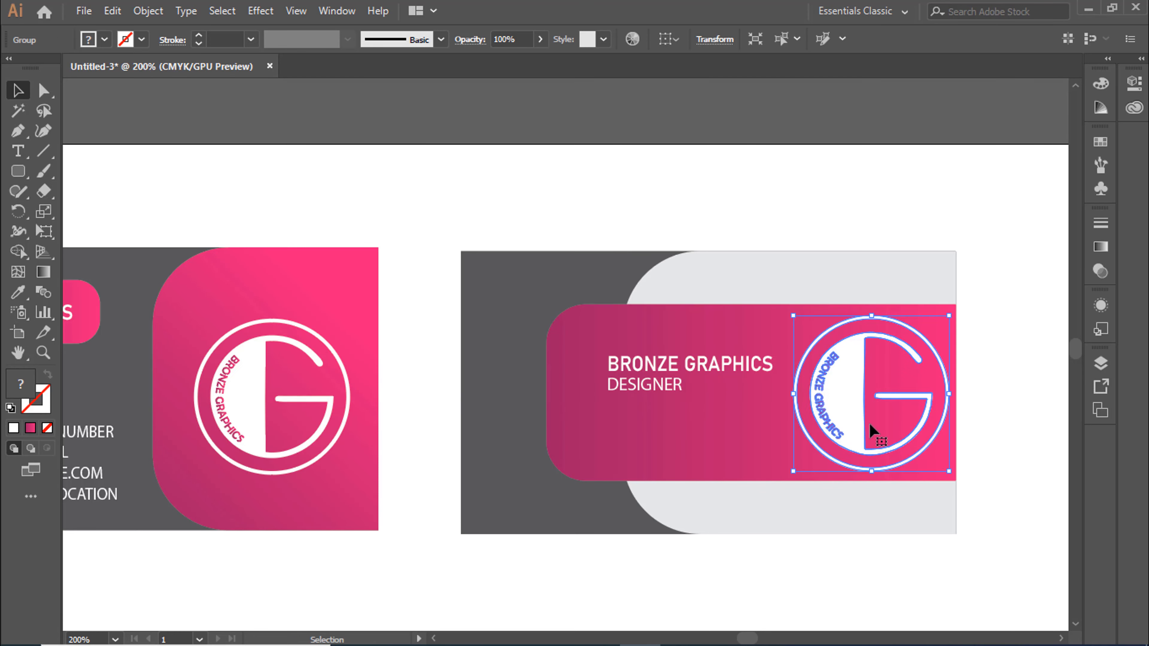
left_click_drag(949, 472, 854, 431)
left_click(1024, 436)
key("ctrl+minus")
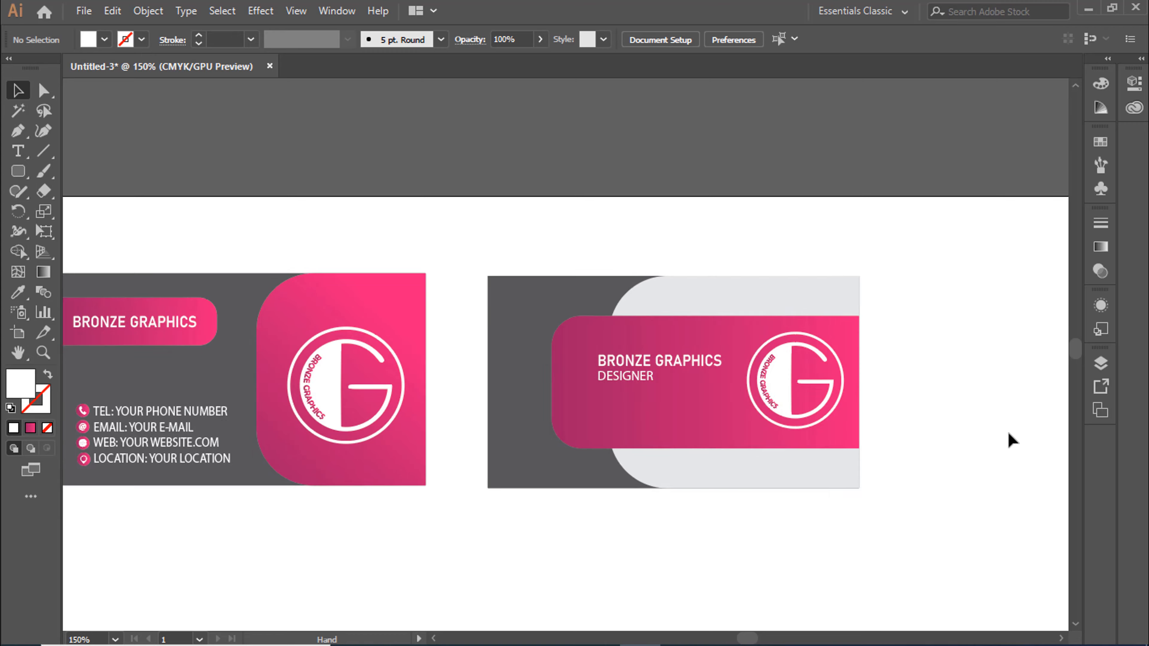
left_click_drag(542, 563, 580, 419)
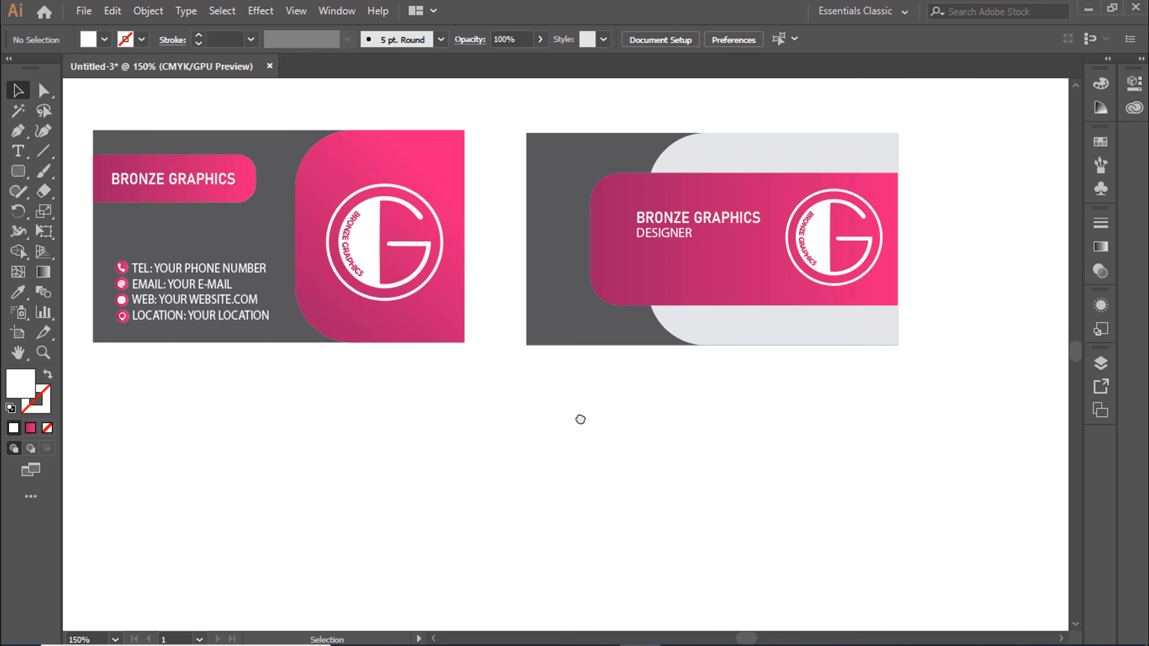